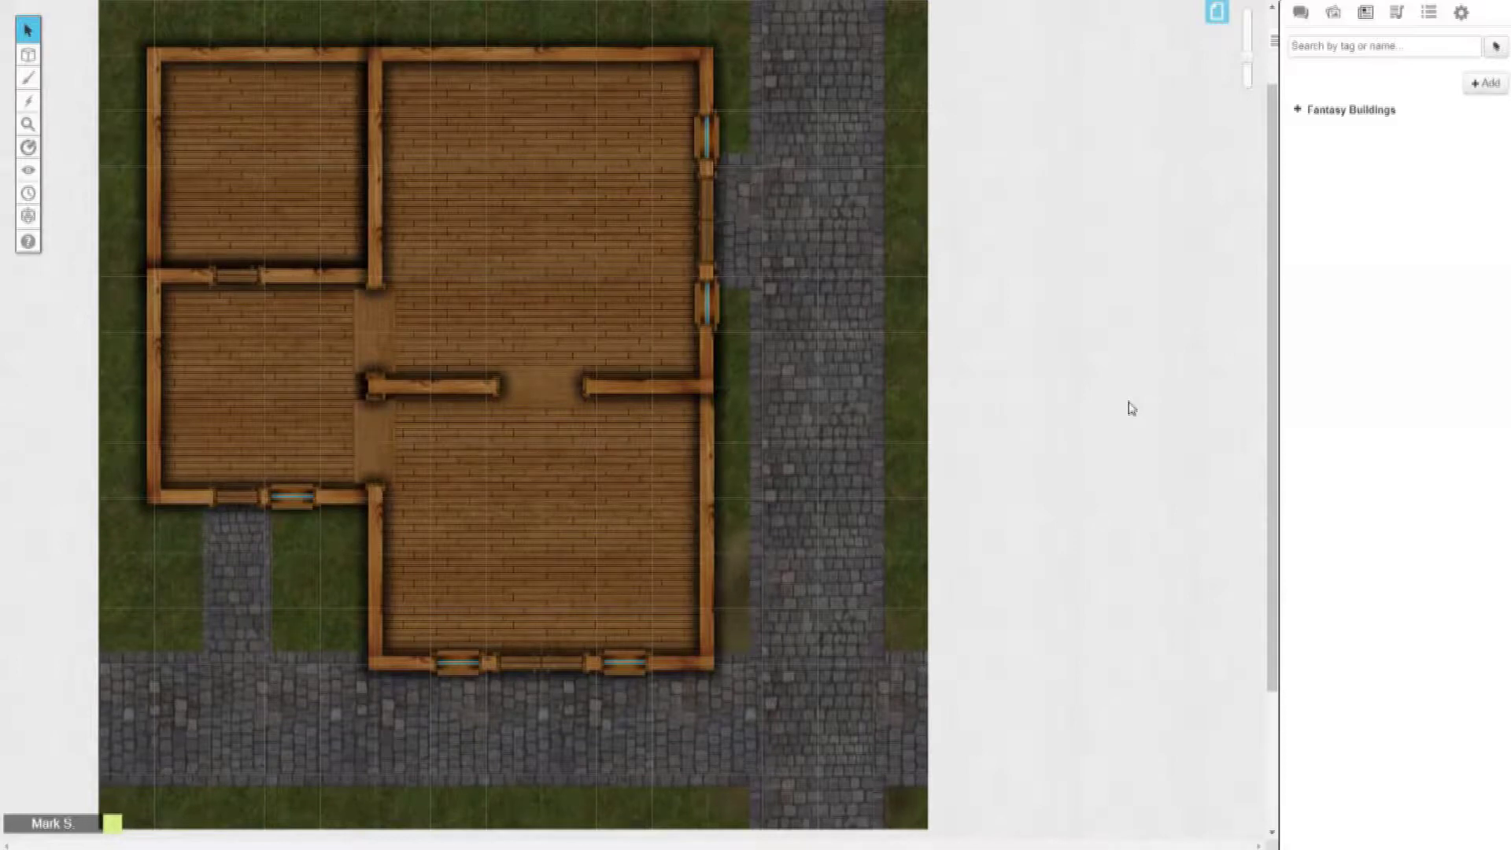
- Switch to a blank page and place a Road Junction (Grass) background from Fantasy Buildings on it
click(1217, 15)
click(1218, 14)
click(449, 52)
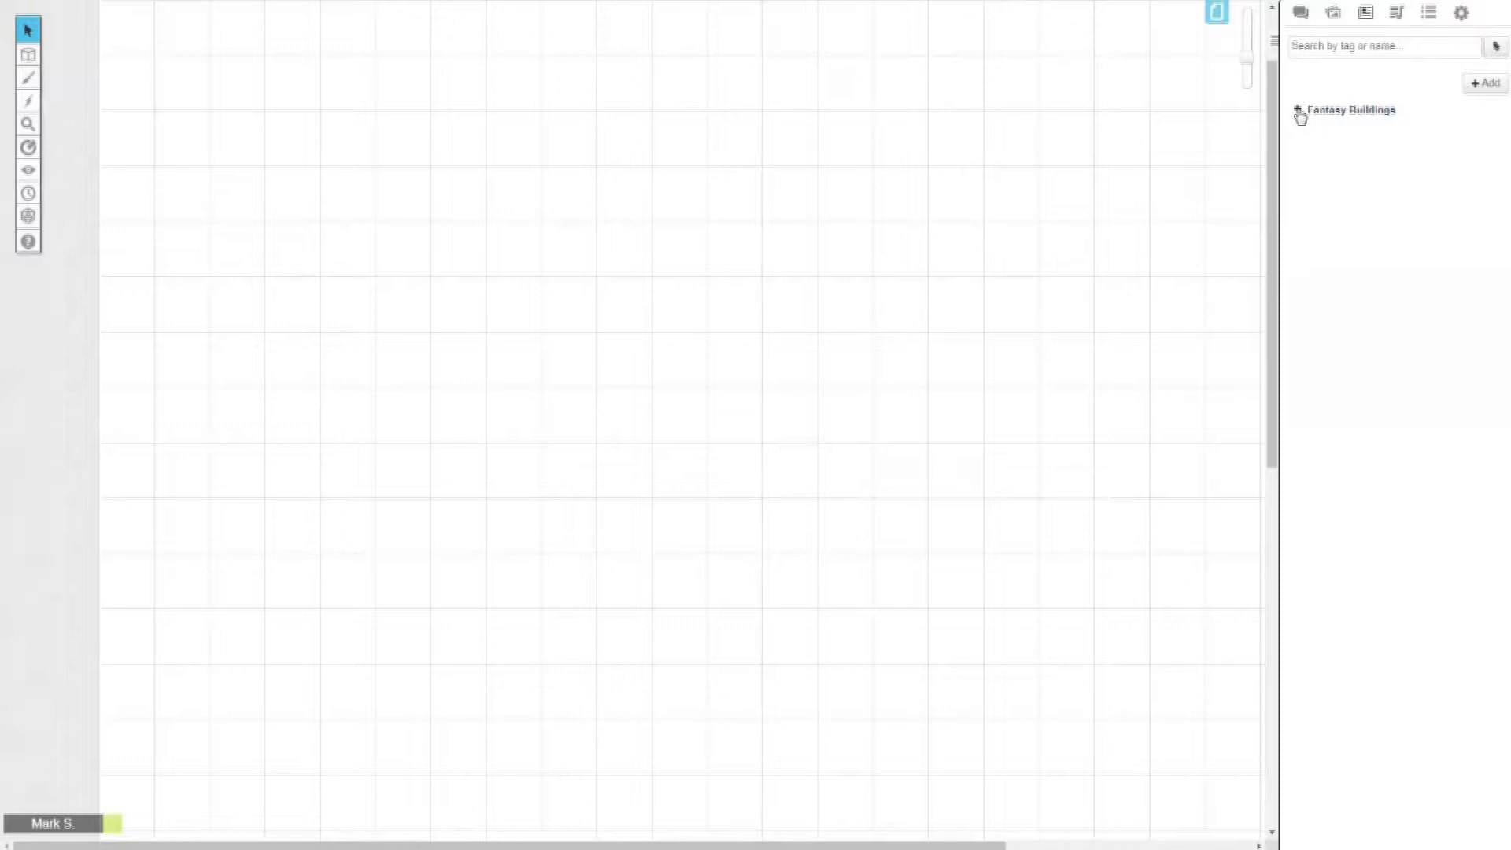
click(1299, 111)
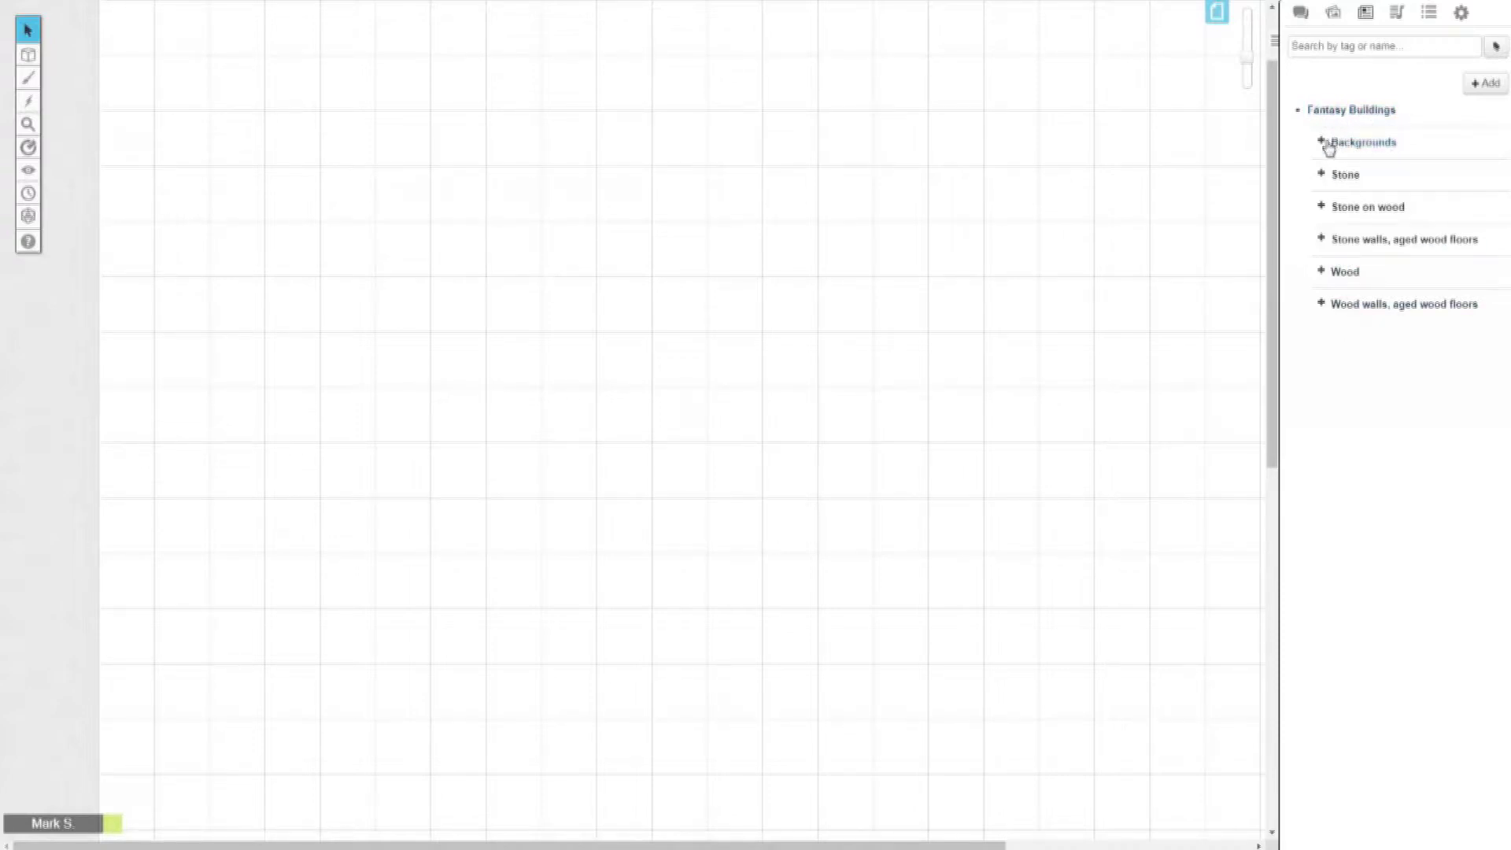
click(1322, 144)
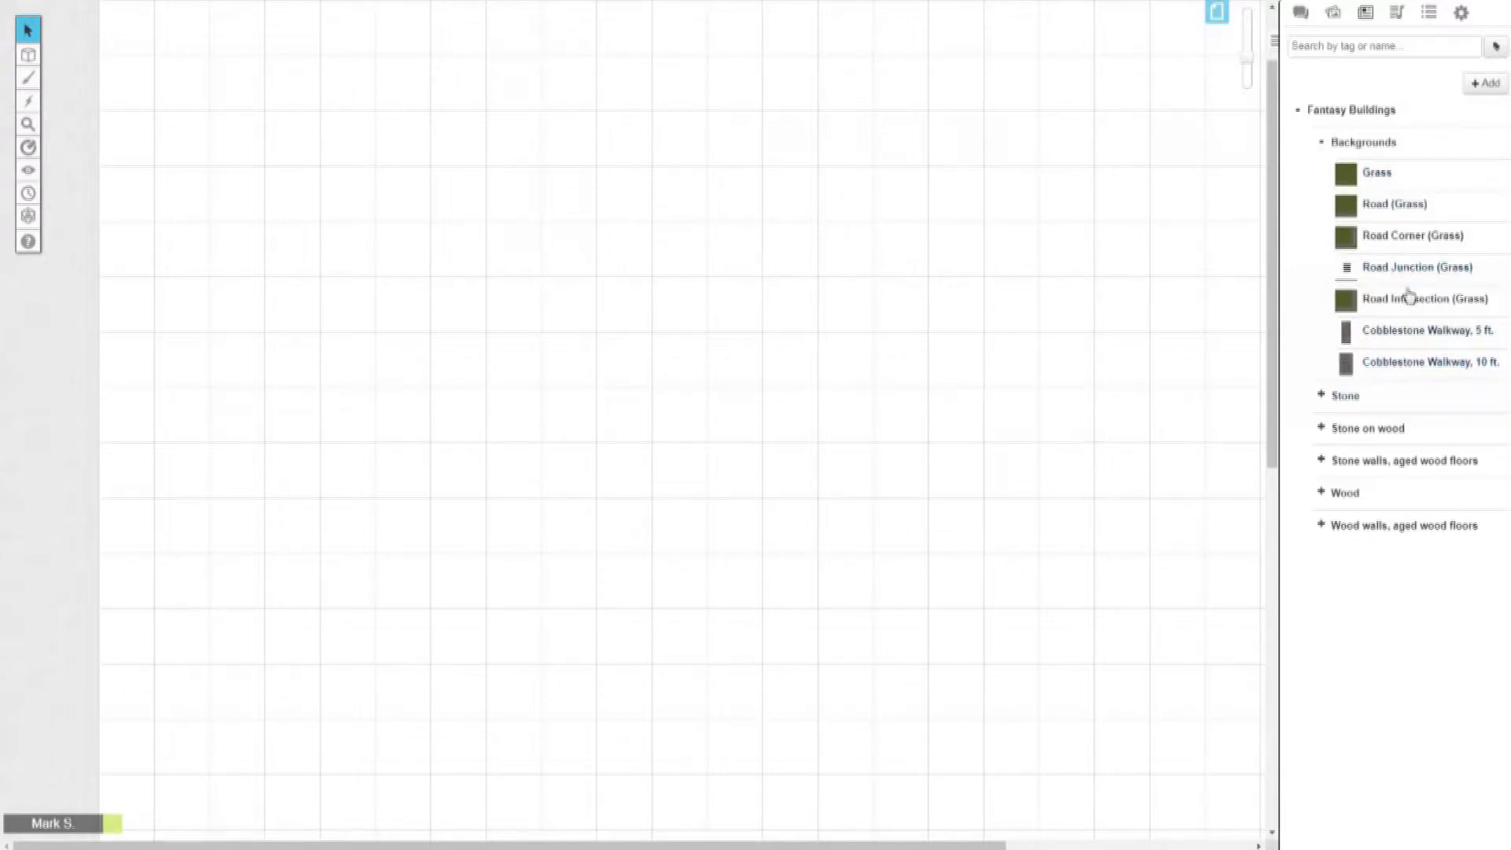
drag(1405, 275, 622, 281)
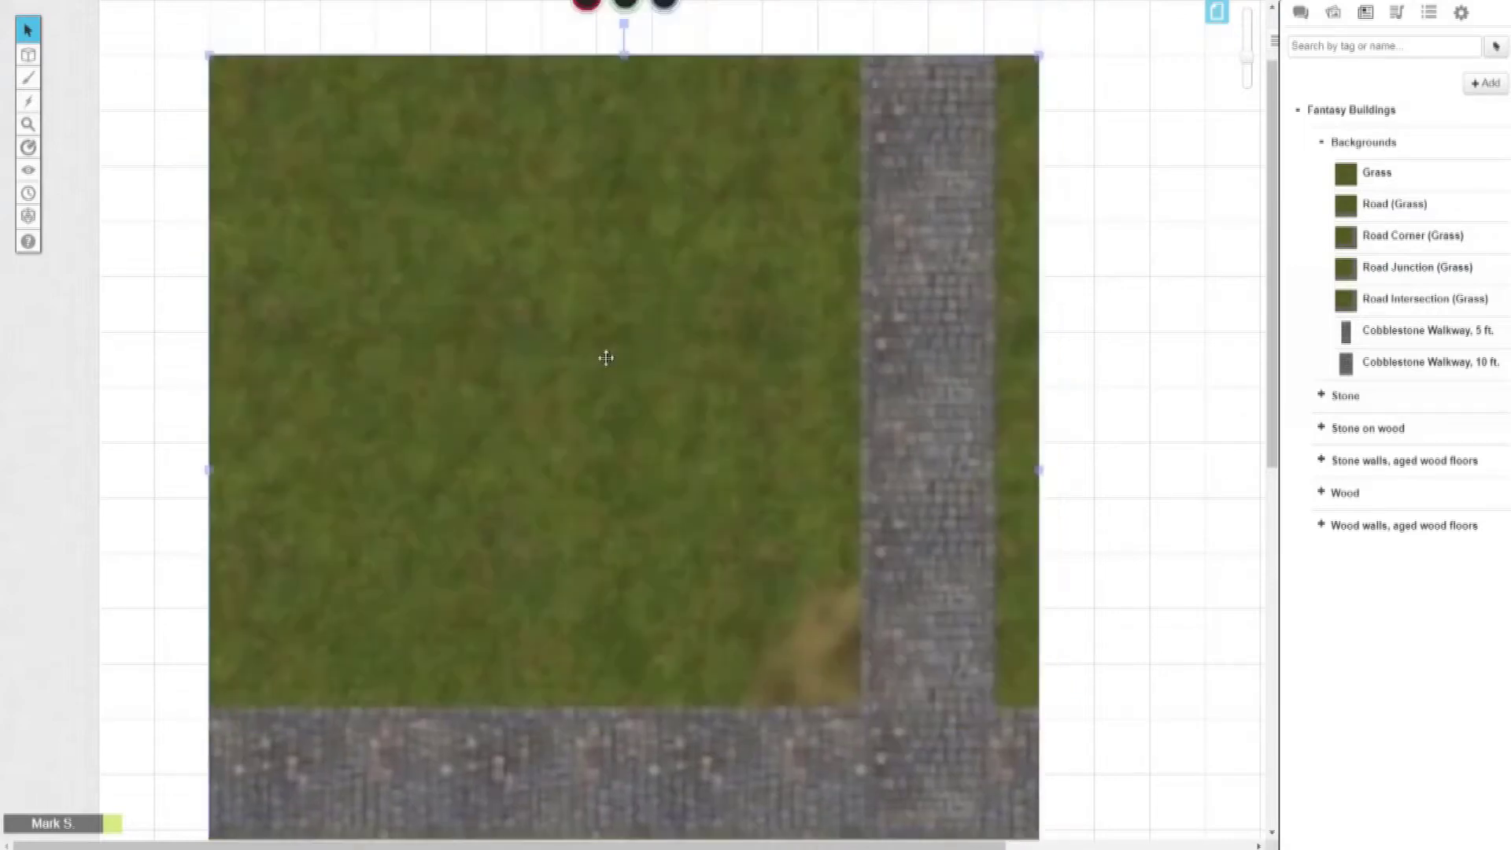
- Move the road junction tile to the map layer and make the map layer the active editing layer
right_click(606, 356)
mouse_move(661, 354)
click(726, 331)
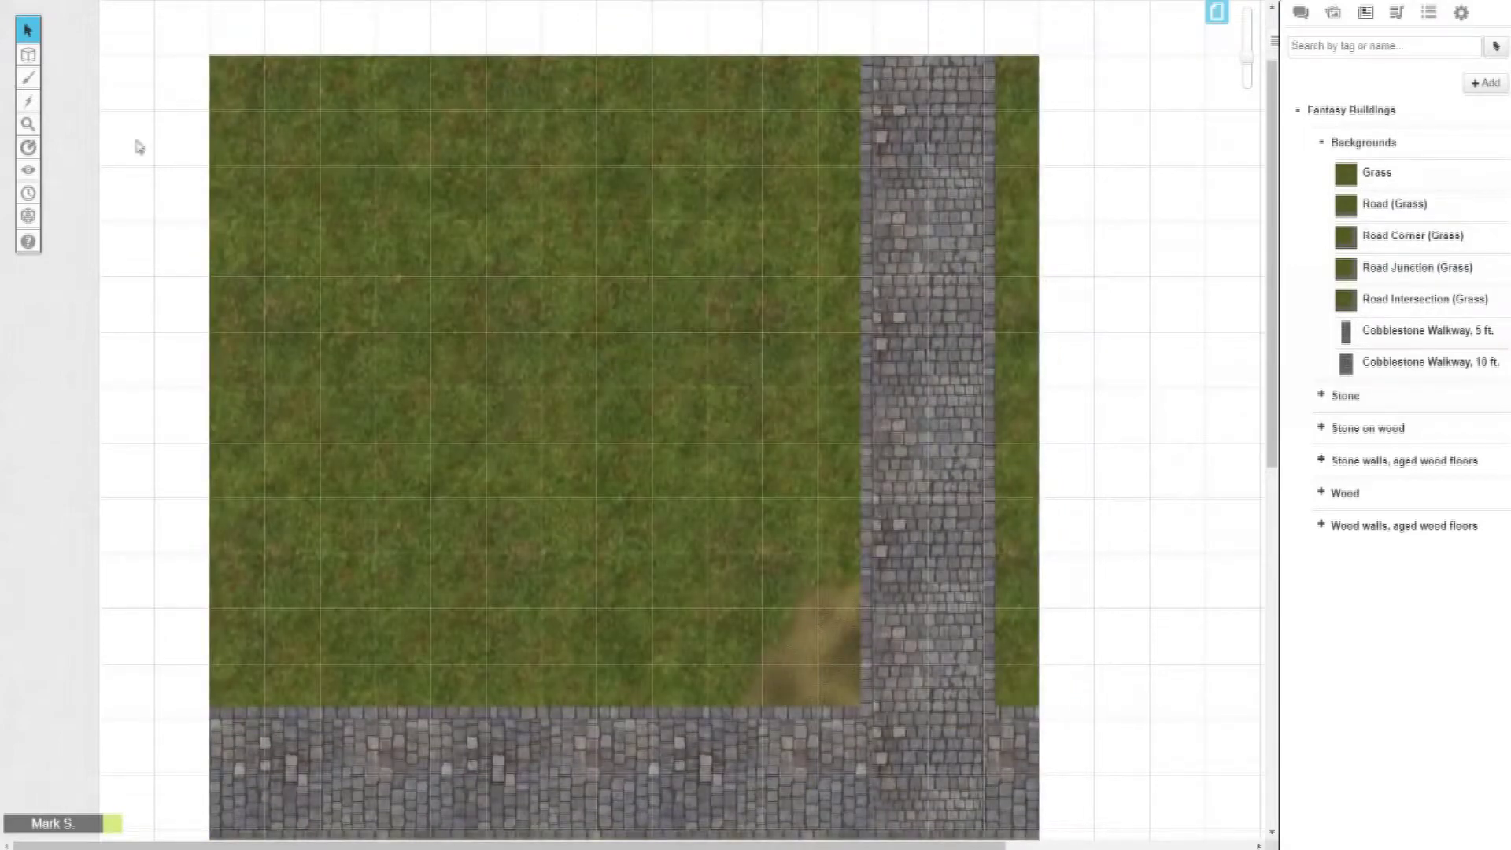
mouse_move(29, 55)
click(85, 52)
click(672, 409)
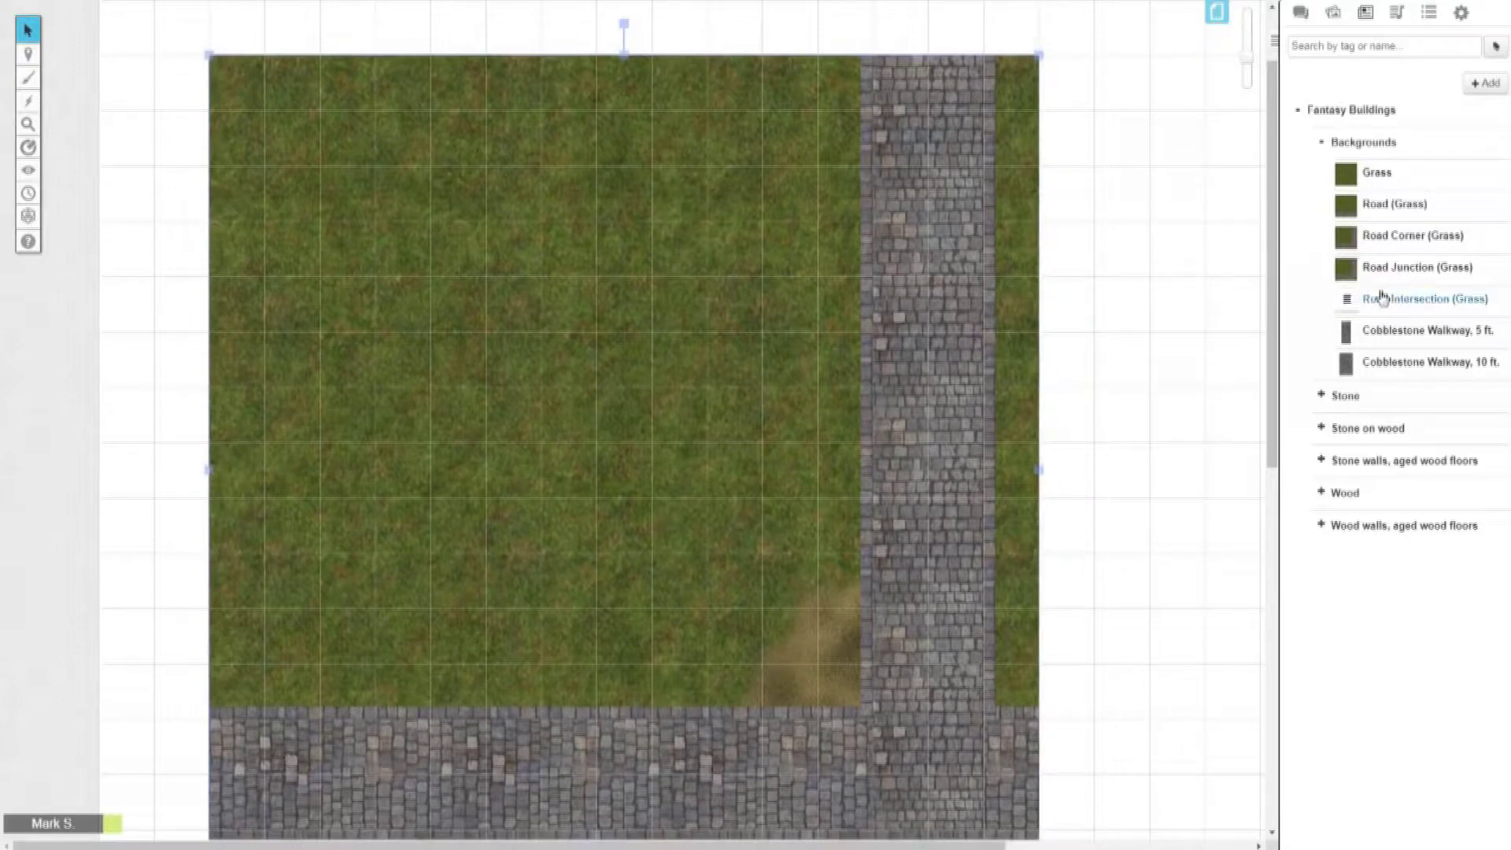
- Add a Cobblestone Walkway, 5 ft. on the grass and position it so it joins the horizontal road
scroll(1113, 411, down, 3)
drag(1417, 331, 585, 434)
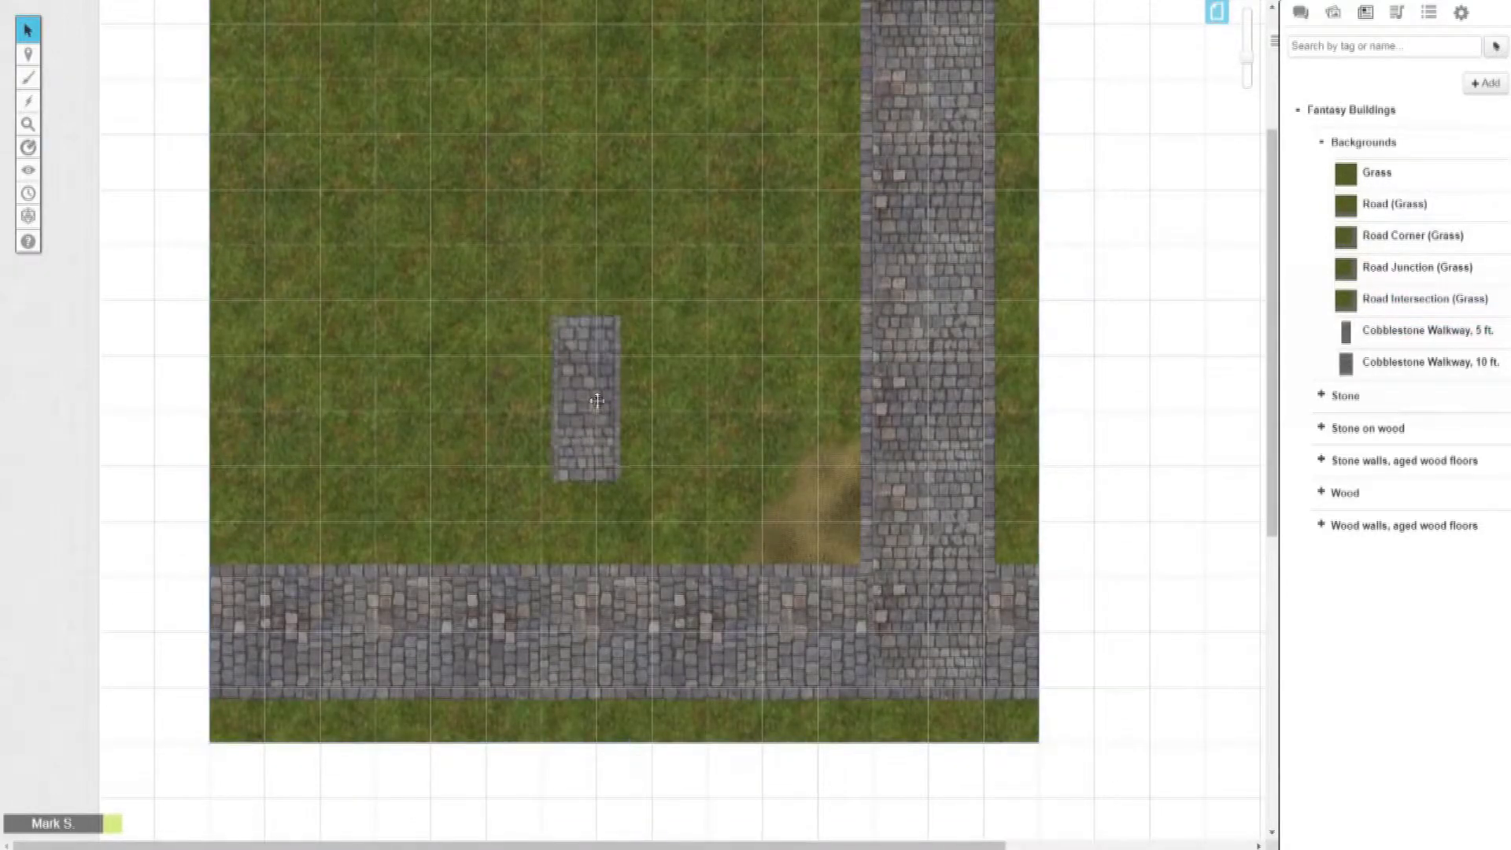
drag(603, 373, 604, 496)
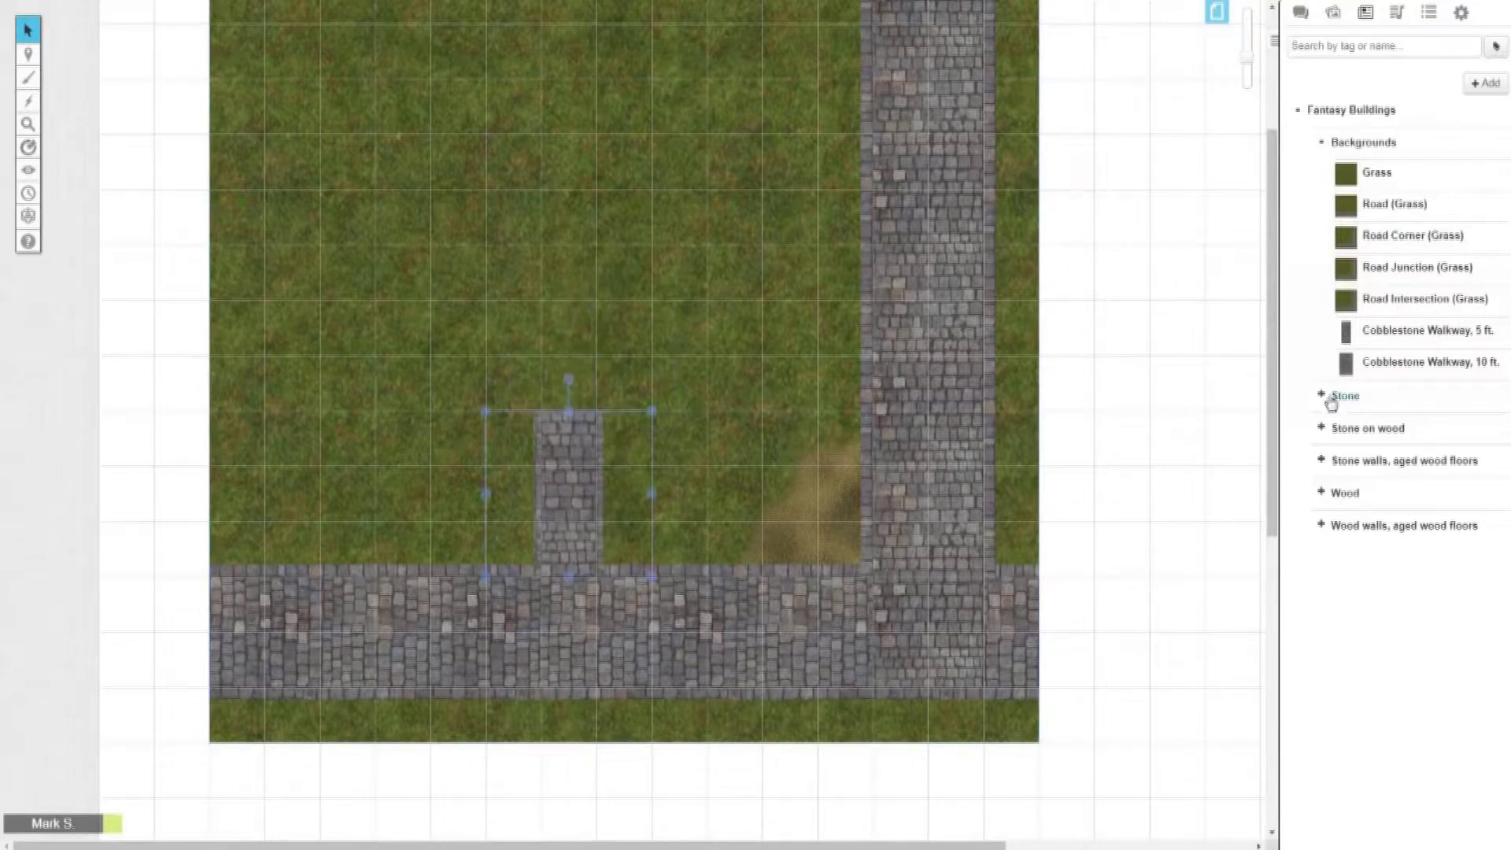
- Place the 20 ft. by 30 ft. rectangular room with stone walls and aged wood floors above the walkway
click(1320, 146)
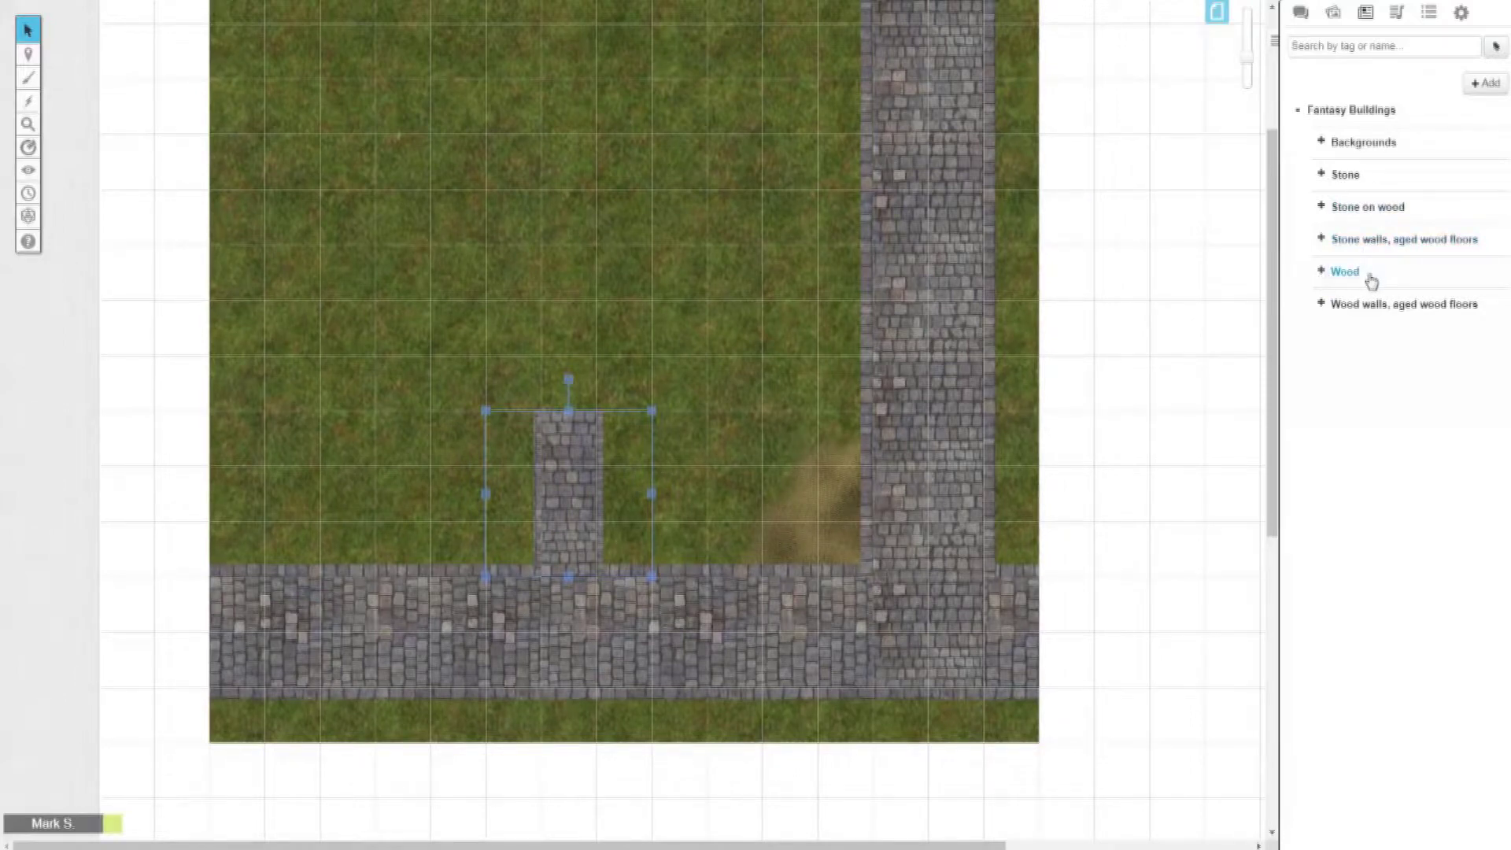
click(1323, 240)
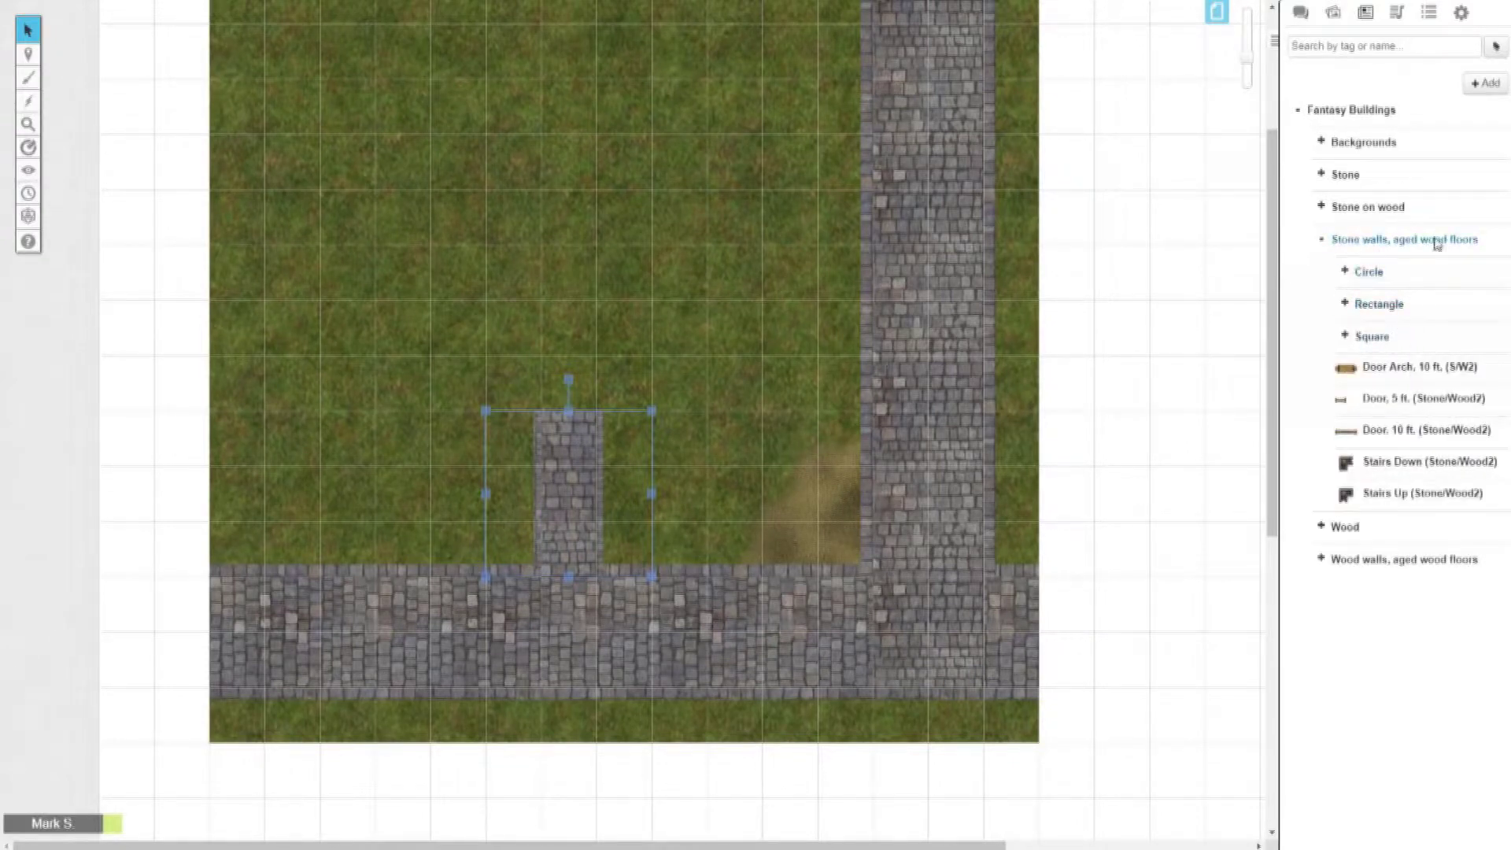
click(1356, 276)
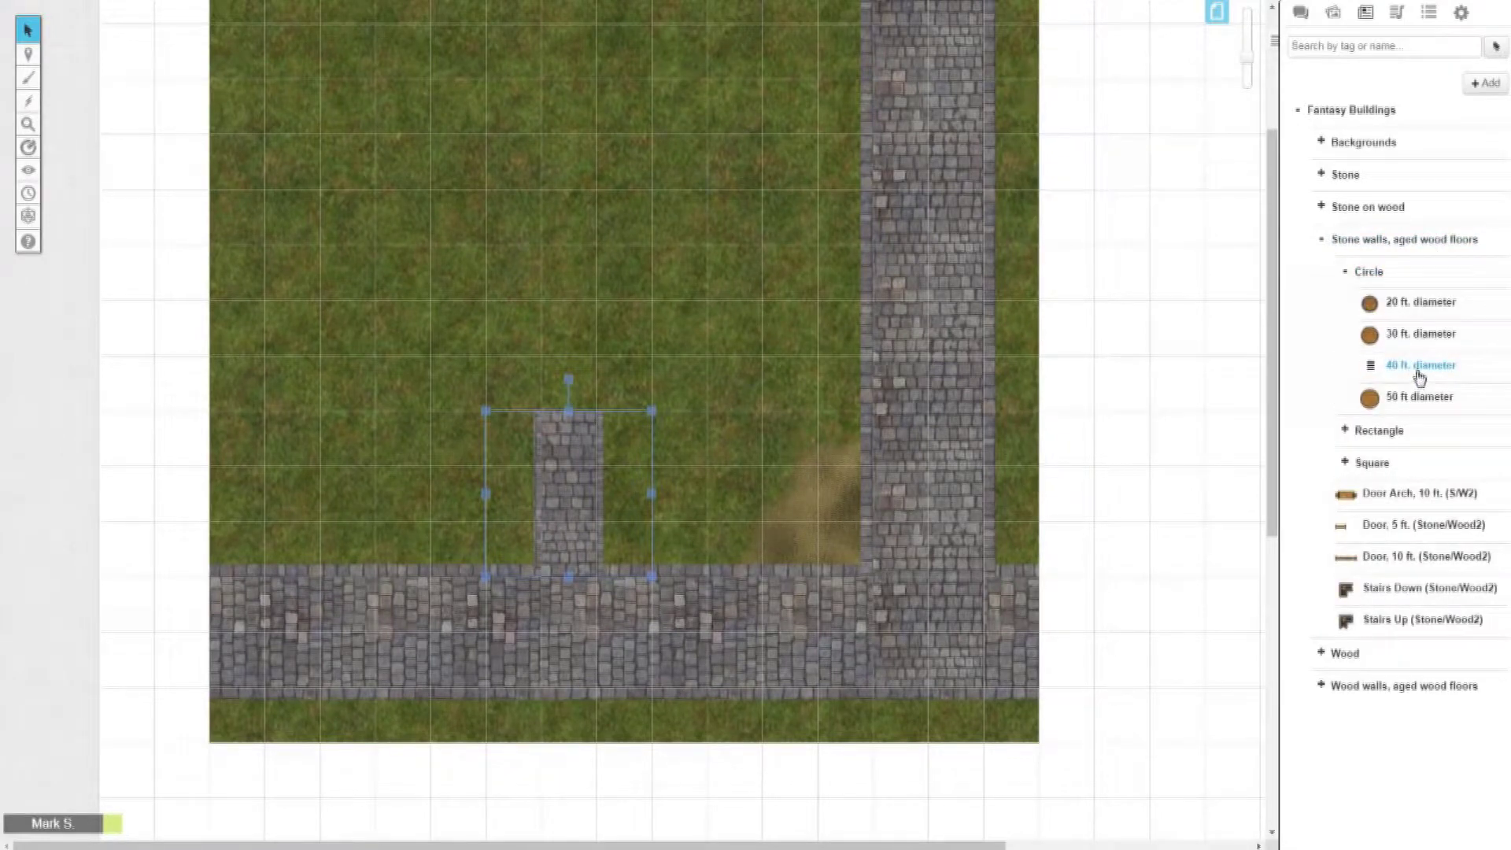
click(1345, 273)
click(1346, 306)
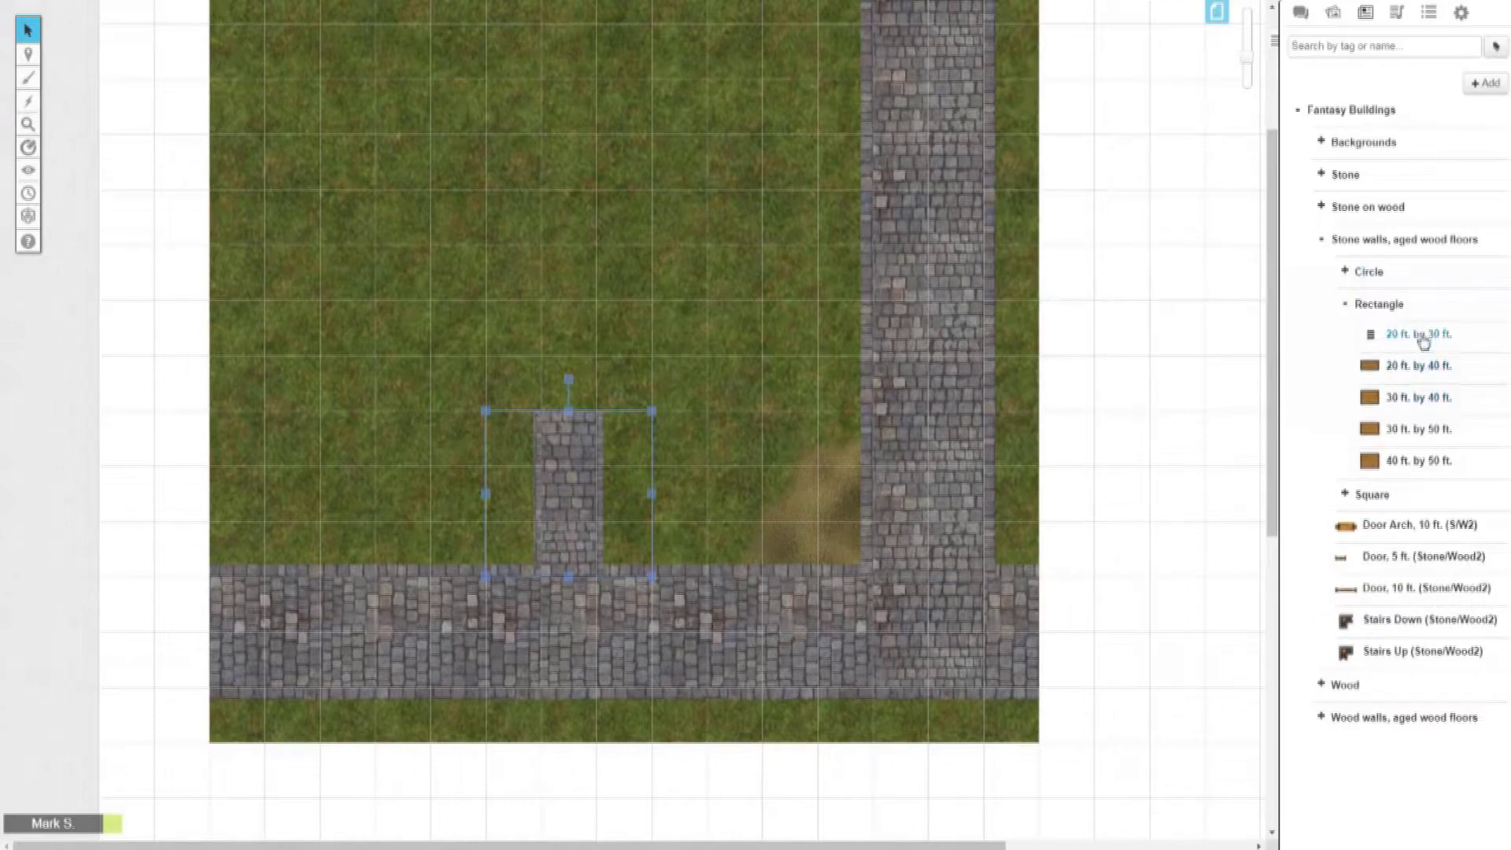
drag(1423, 342, 609, 275)
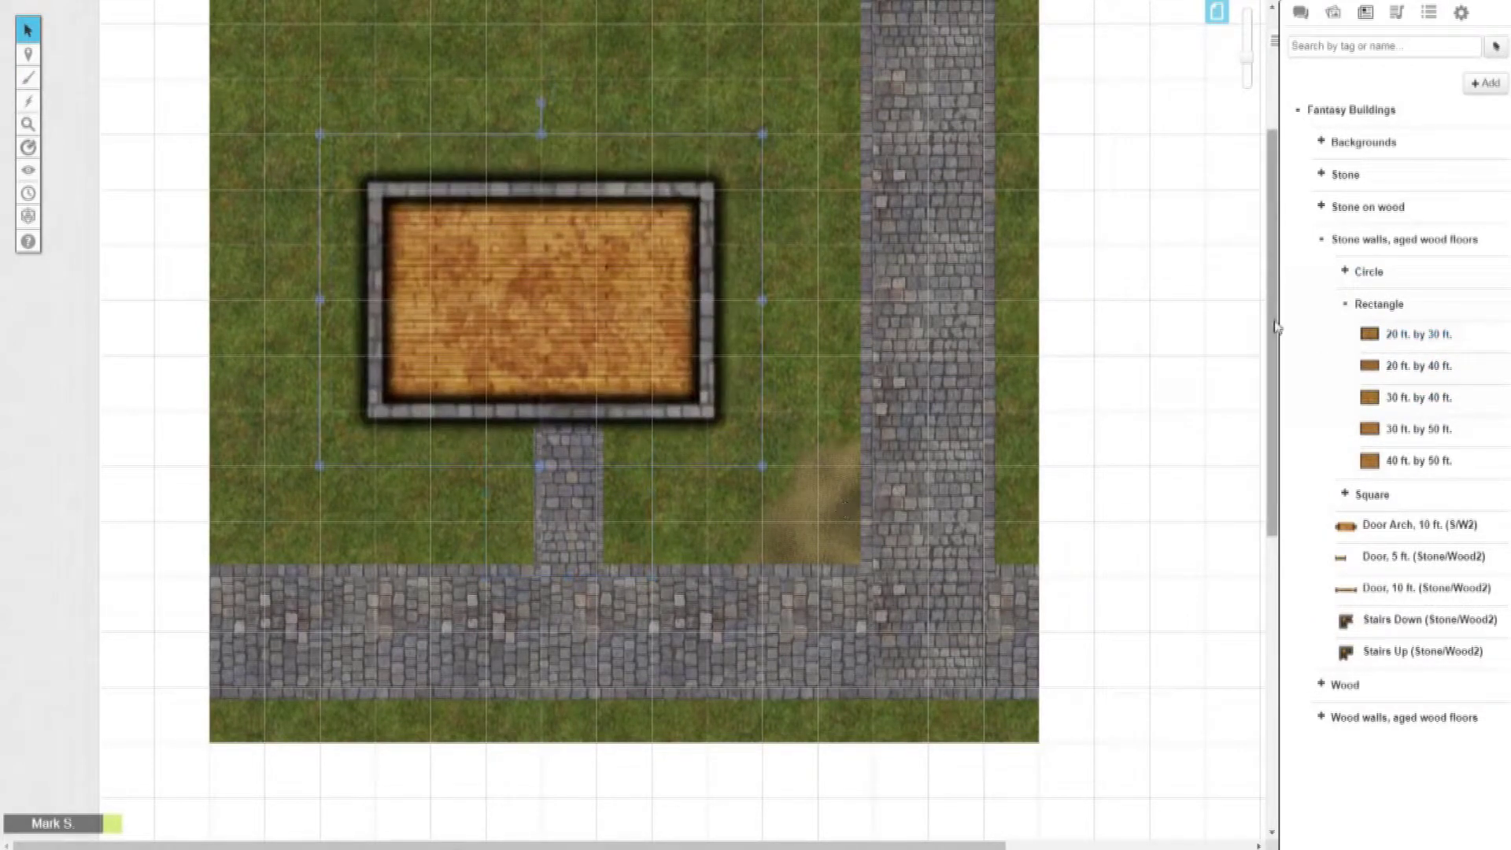
- Add the 30 ft. by 40 ft. rectangular room, offset up and to the right of the smaller room
drag(1423, 398, 789, 280)
scroll(789, 279, up, 3)
drag(760, 360, 774, 321)
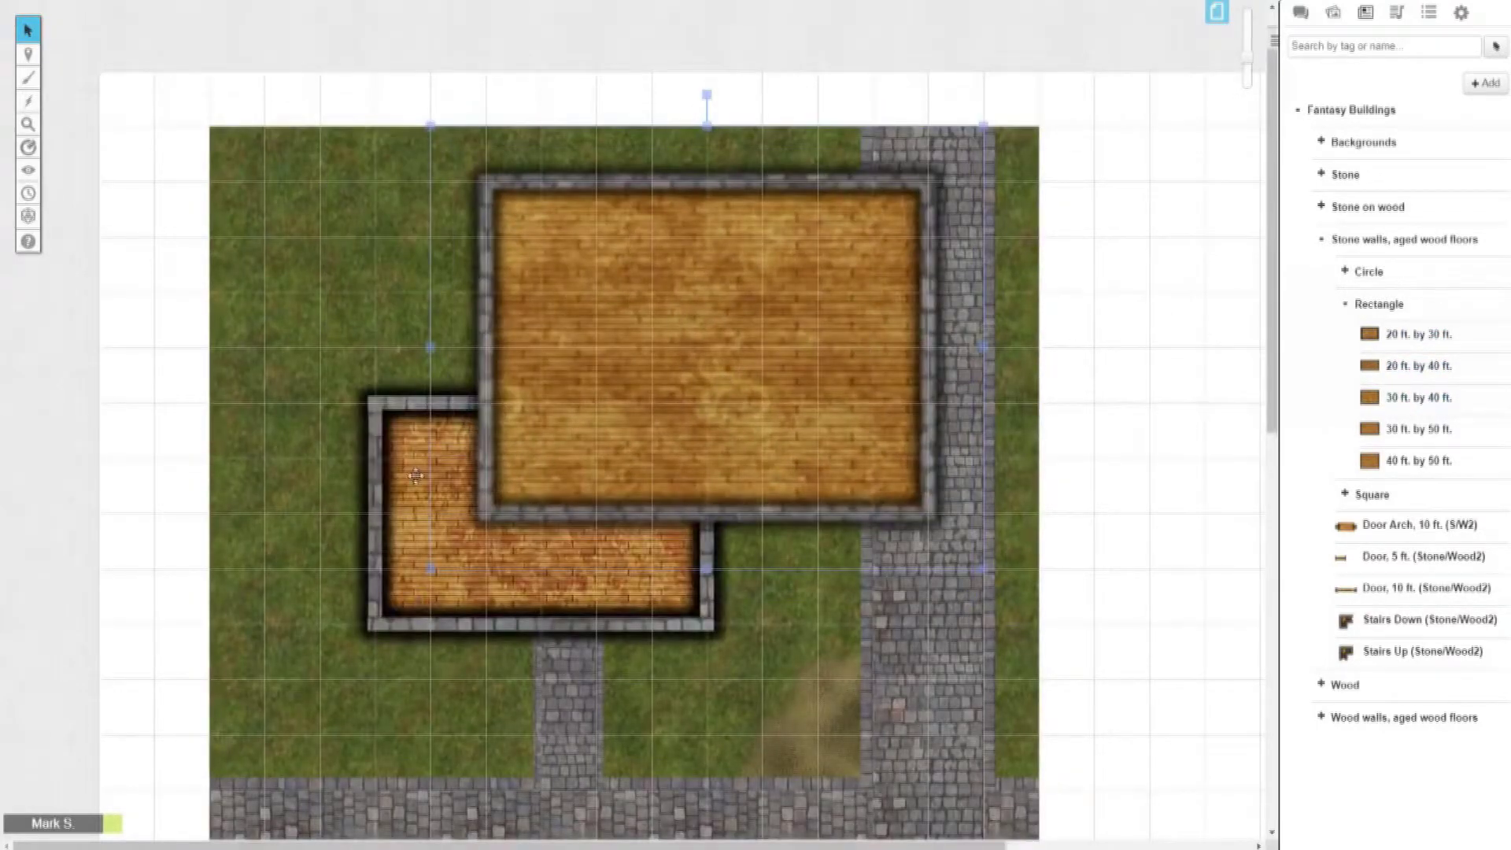
- Move the 20 ft. by 30 ft. room down until its upper wall lines up with the larger room's lower wall
scroll(416, 394, down, 4)
drag(417, 259, 426, 351)
double_click(427, 349)
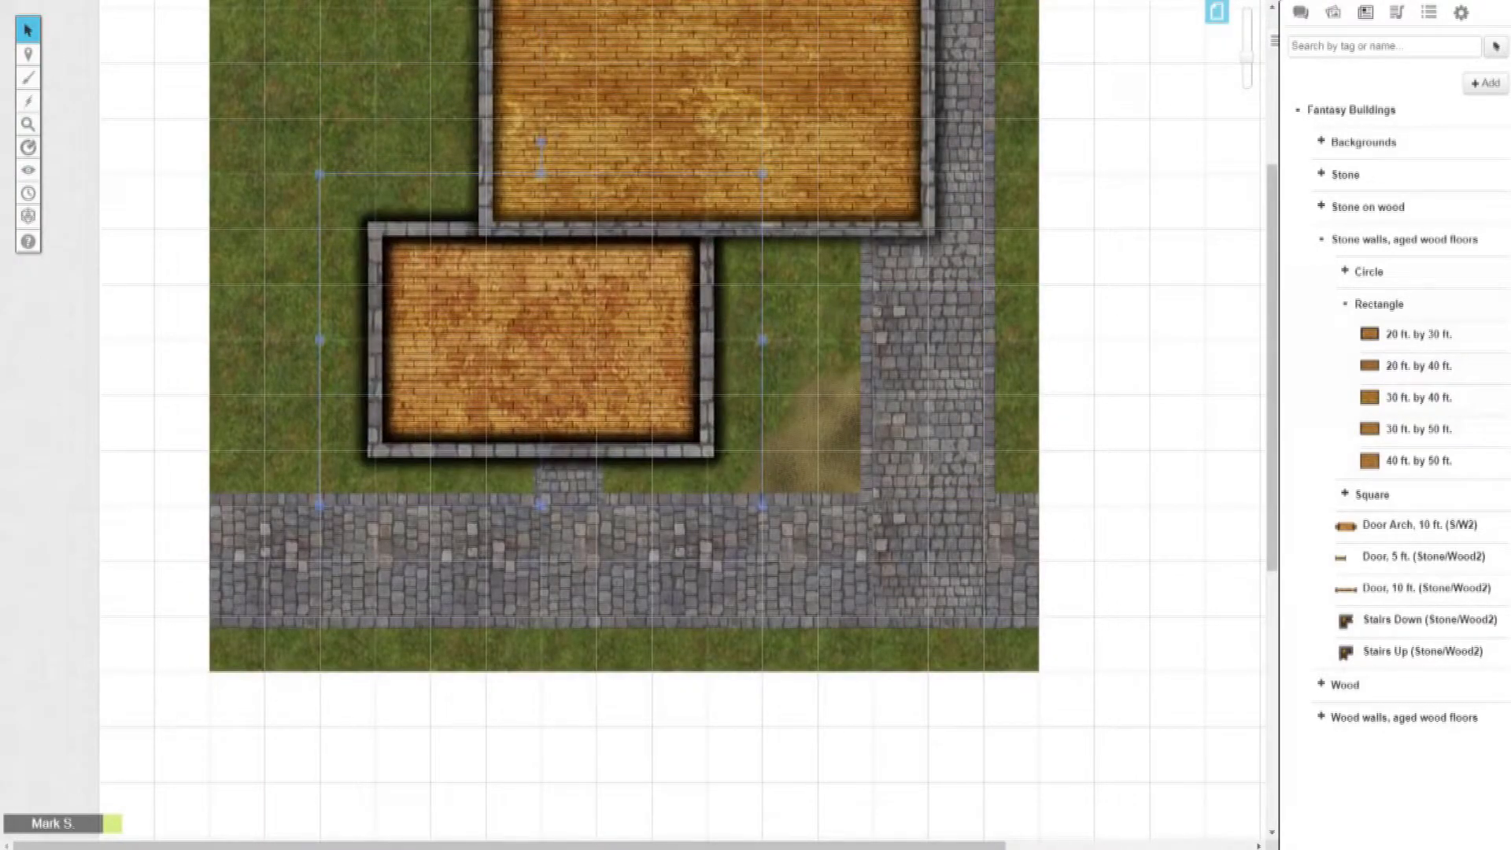
click(909, 537)
scroll(816, 415, up, 1)
scroll(816, 415, up, 3)
scroll(815, 415, down, 2)
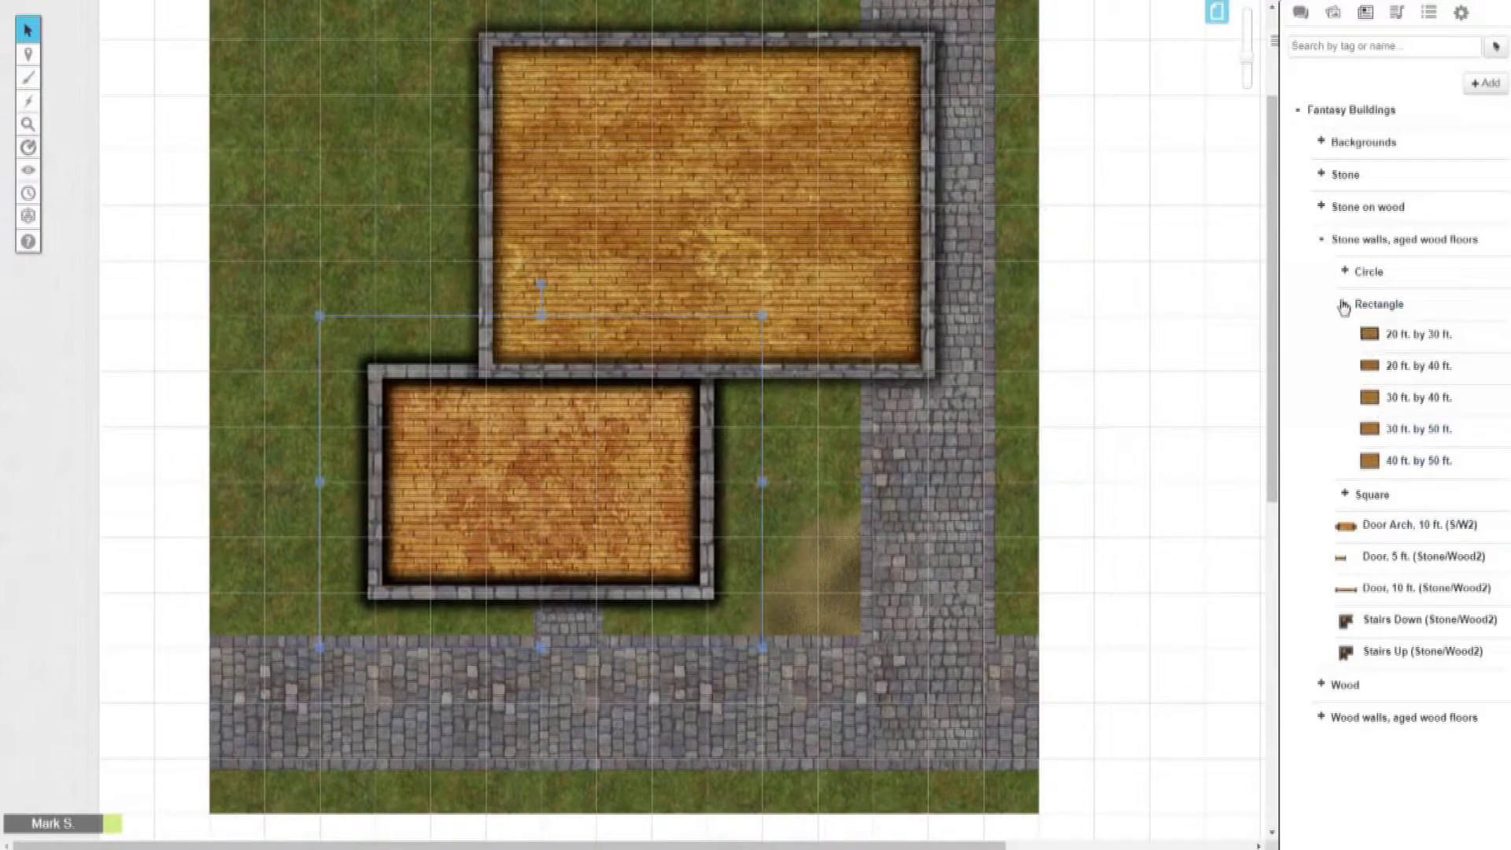
- Place a Door Arch, 10 ft. (S/W2) on the shared wall to connect the two rooms
click(1345, 304)
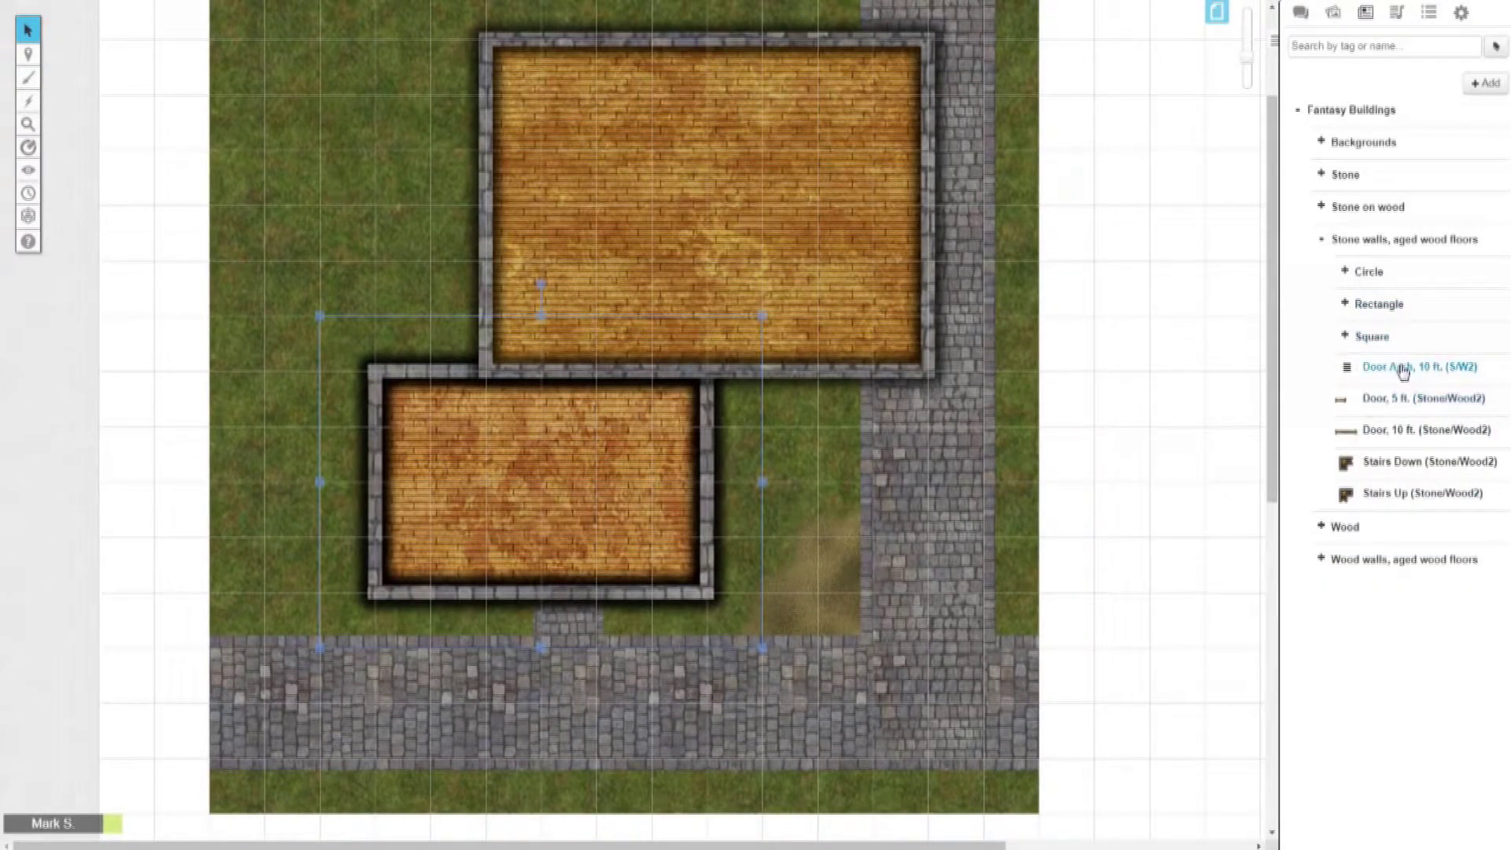
drag(1401, 368, 622, 372)
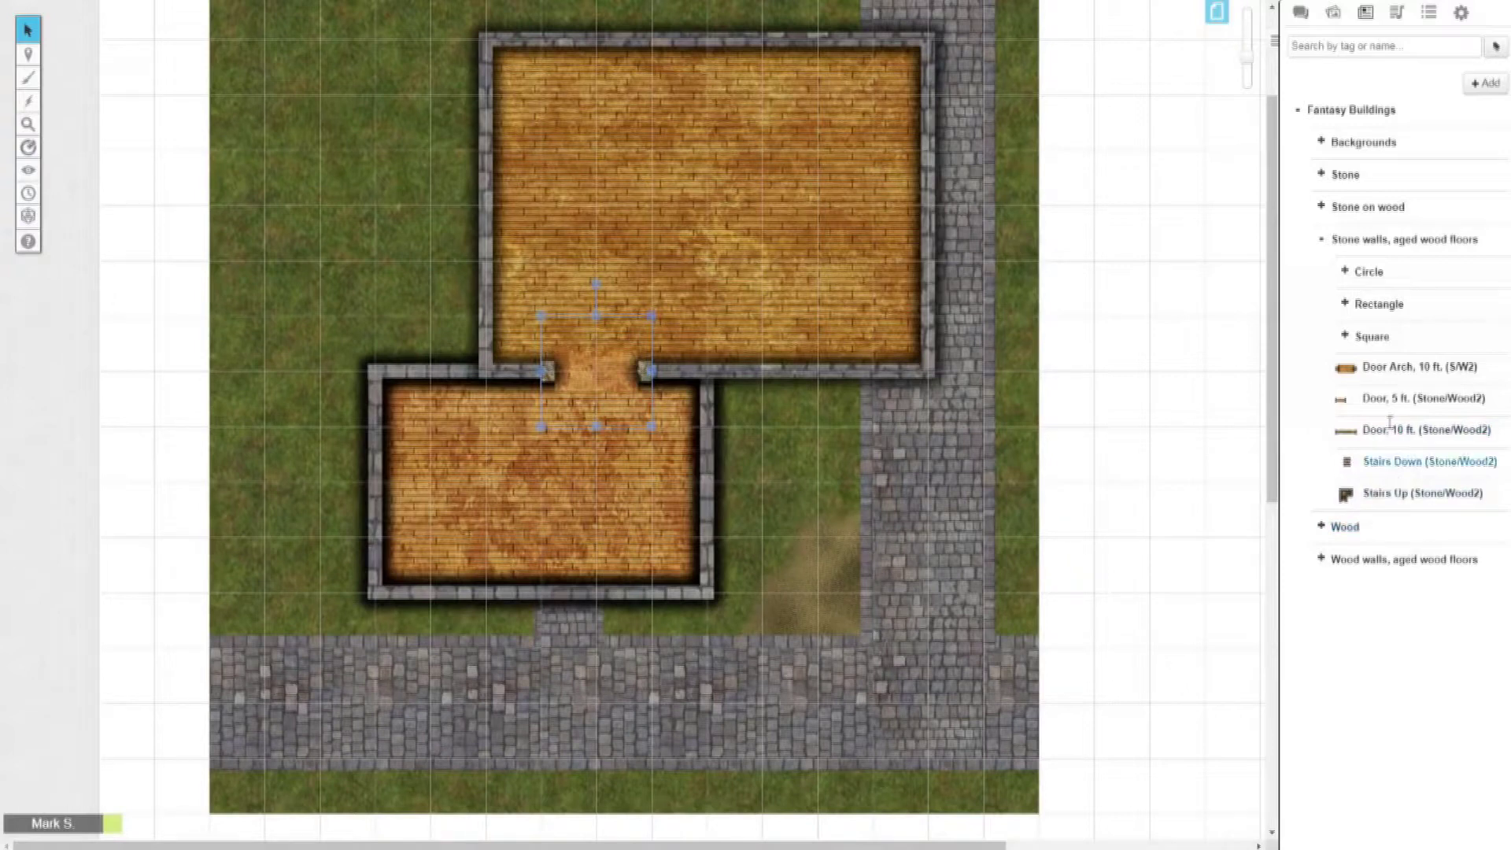
- Place a Door, 10 ft. (Stone/Wood2) in the smaller room's wall at the walkway and Stairs Down (Stone/Wood2) in the larger room
drag(1397, 432, 596, 594)
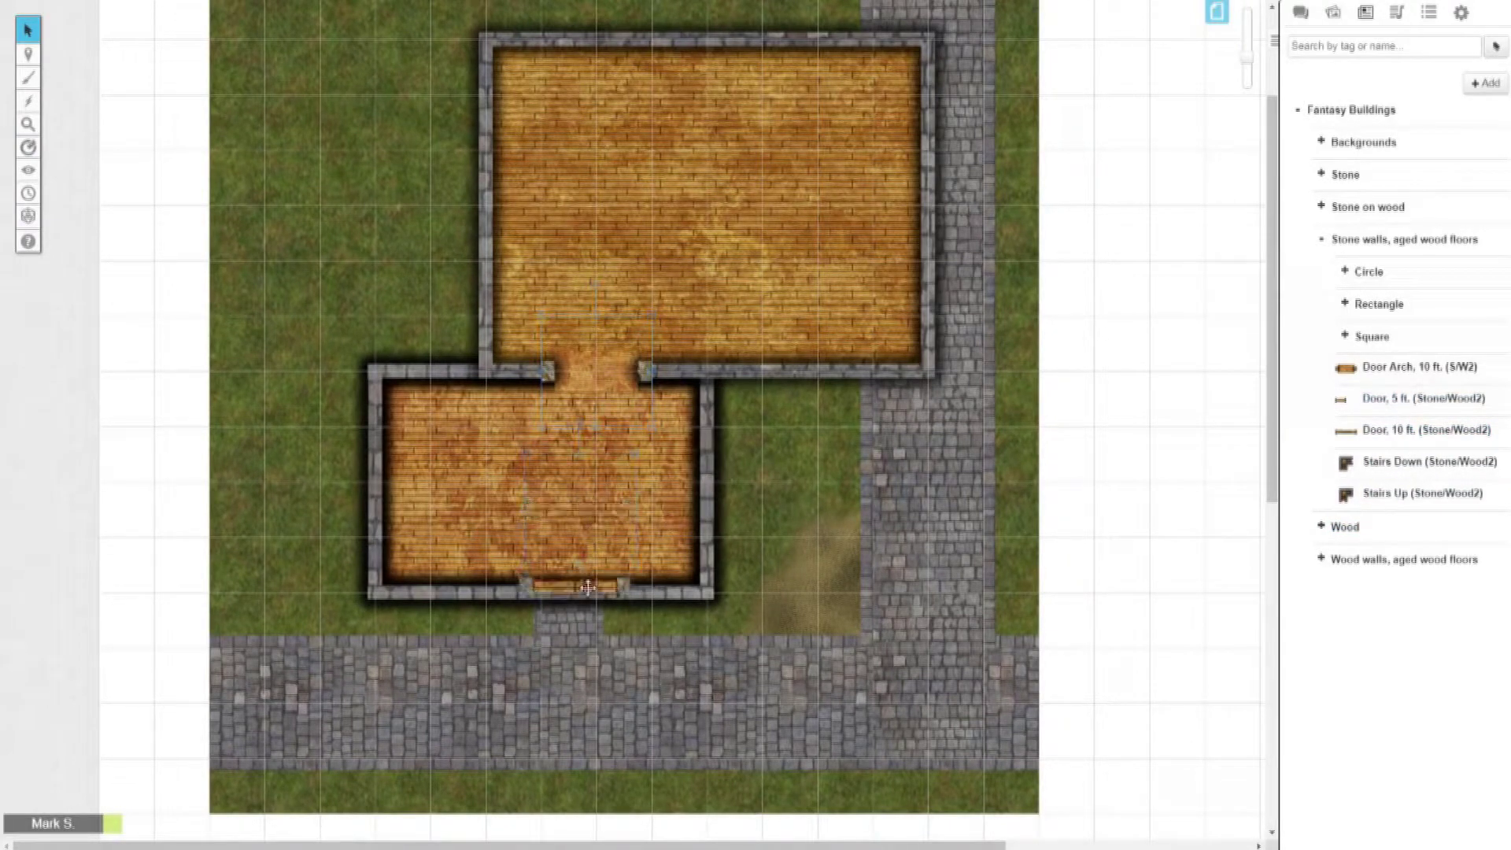
scroll(775, 464, down, 1)
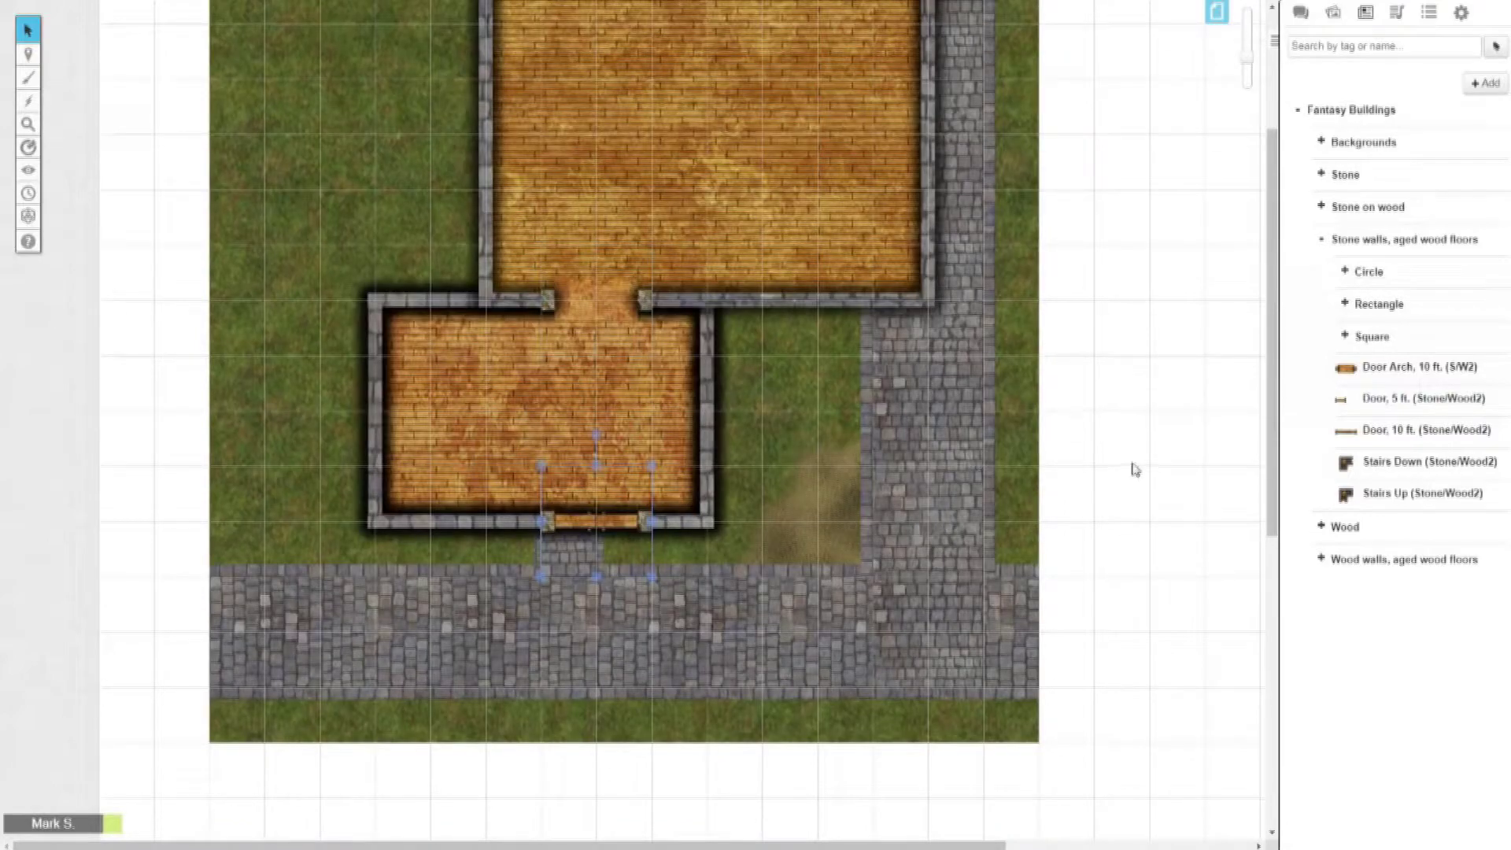
scroll(1187, 469, up, 1)
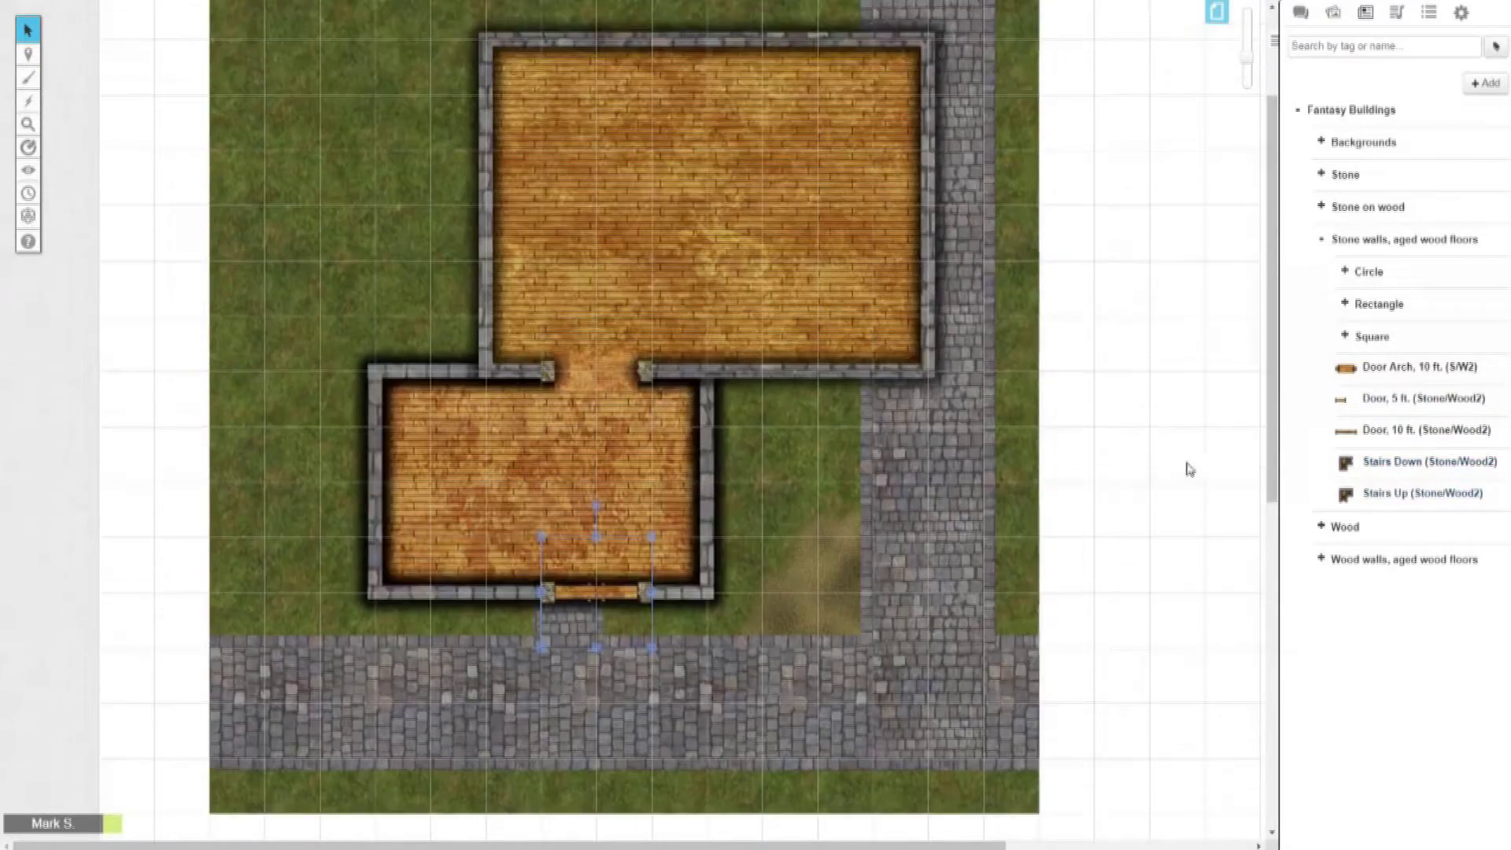
drag(1405, 461, 607, 128)
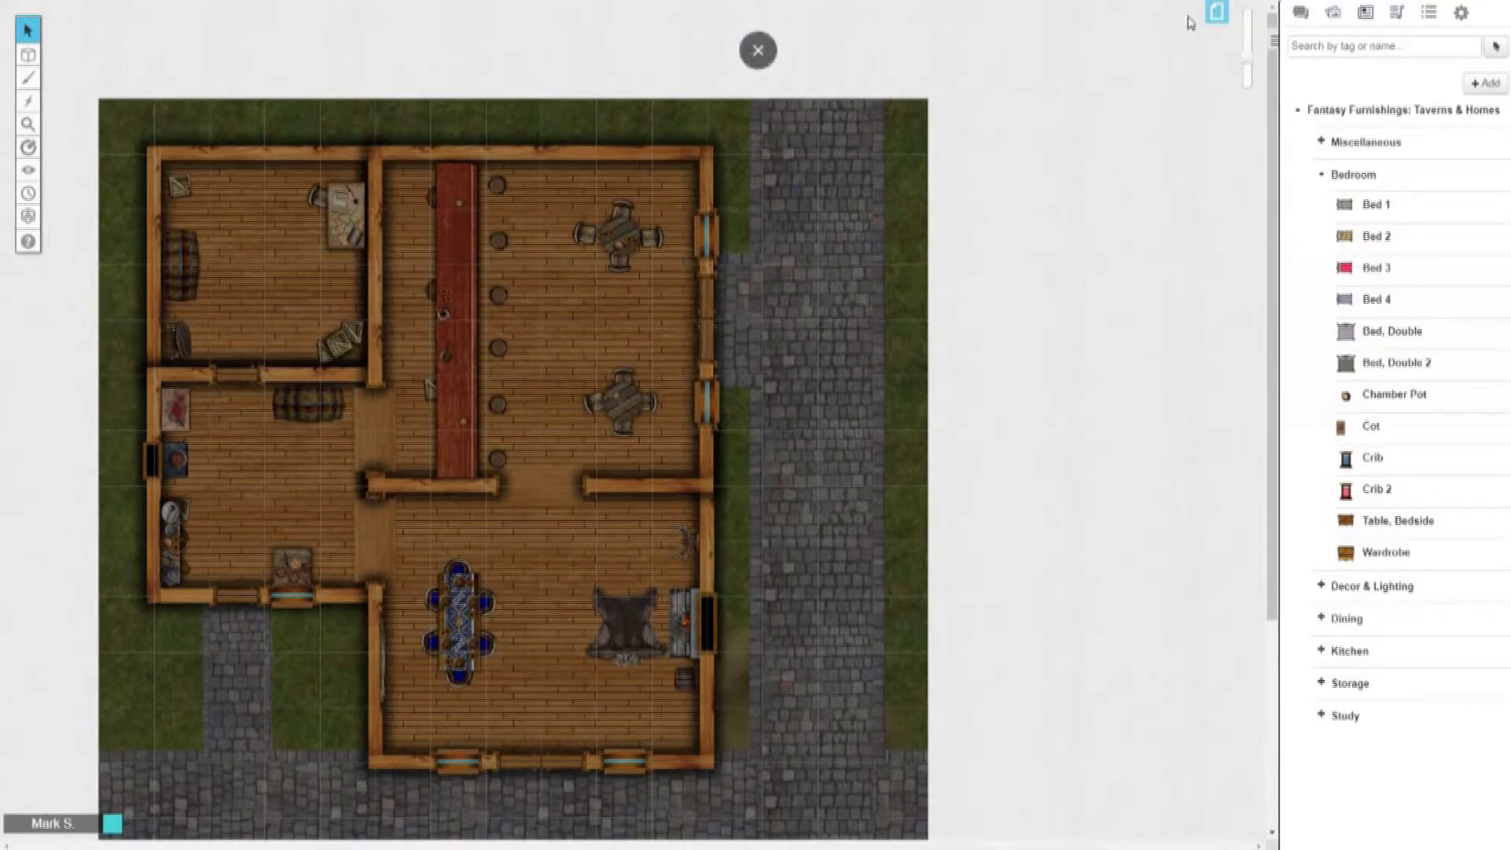
- Switch to the Untitled page and place a Butcher Block from the Kitchen furnishings on the grid
click(1217, 15)
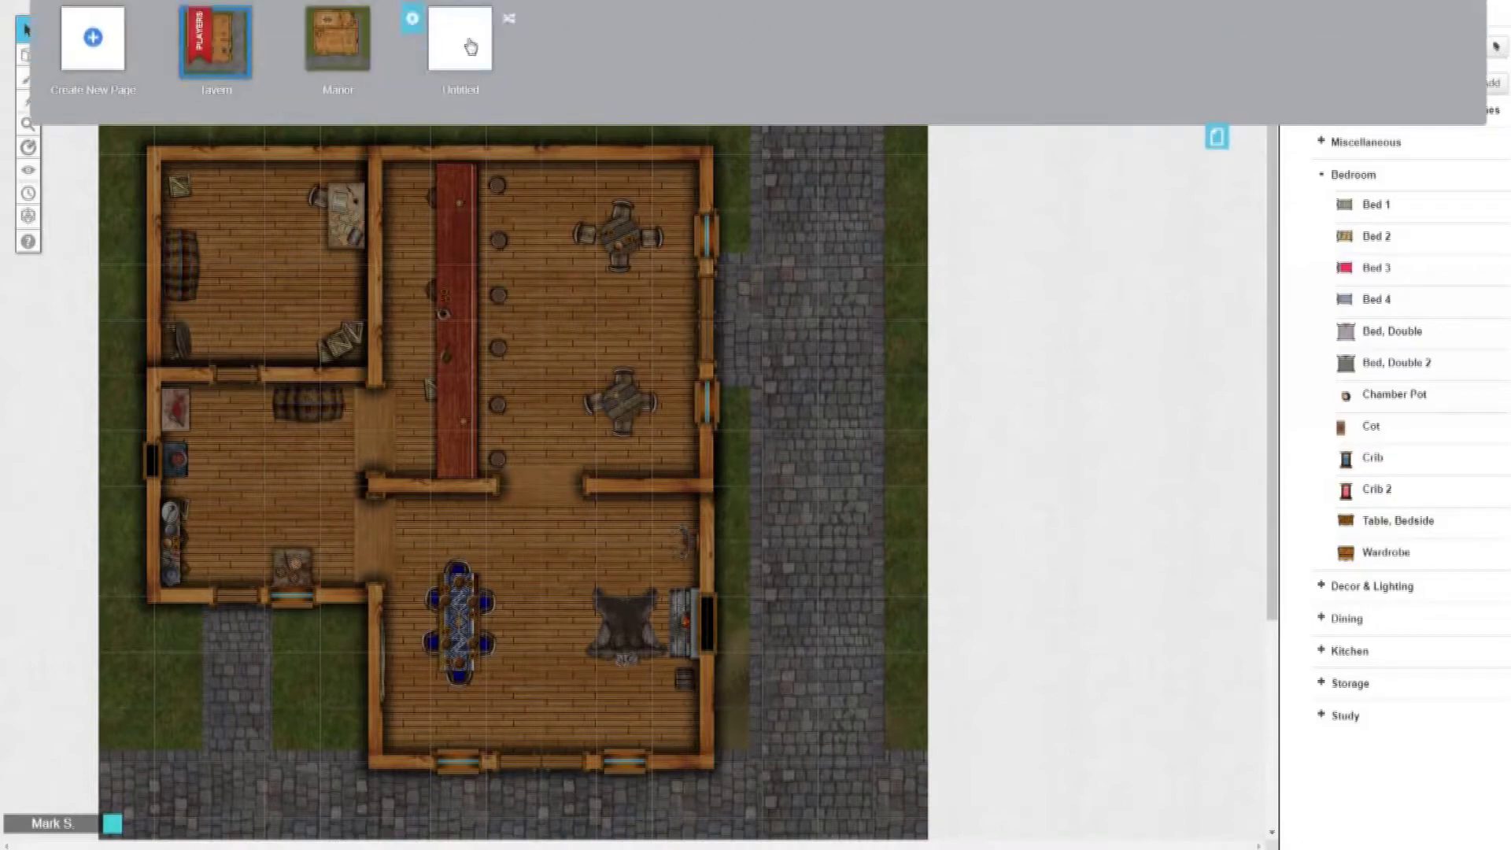
click(470, 45)
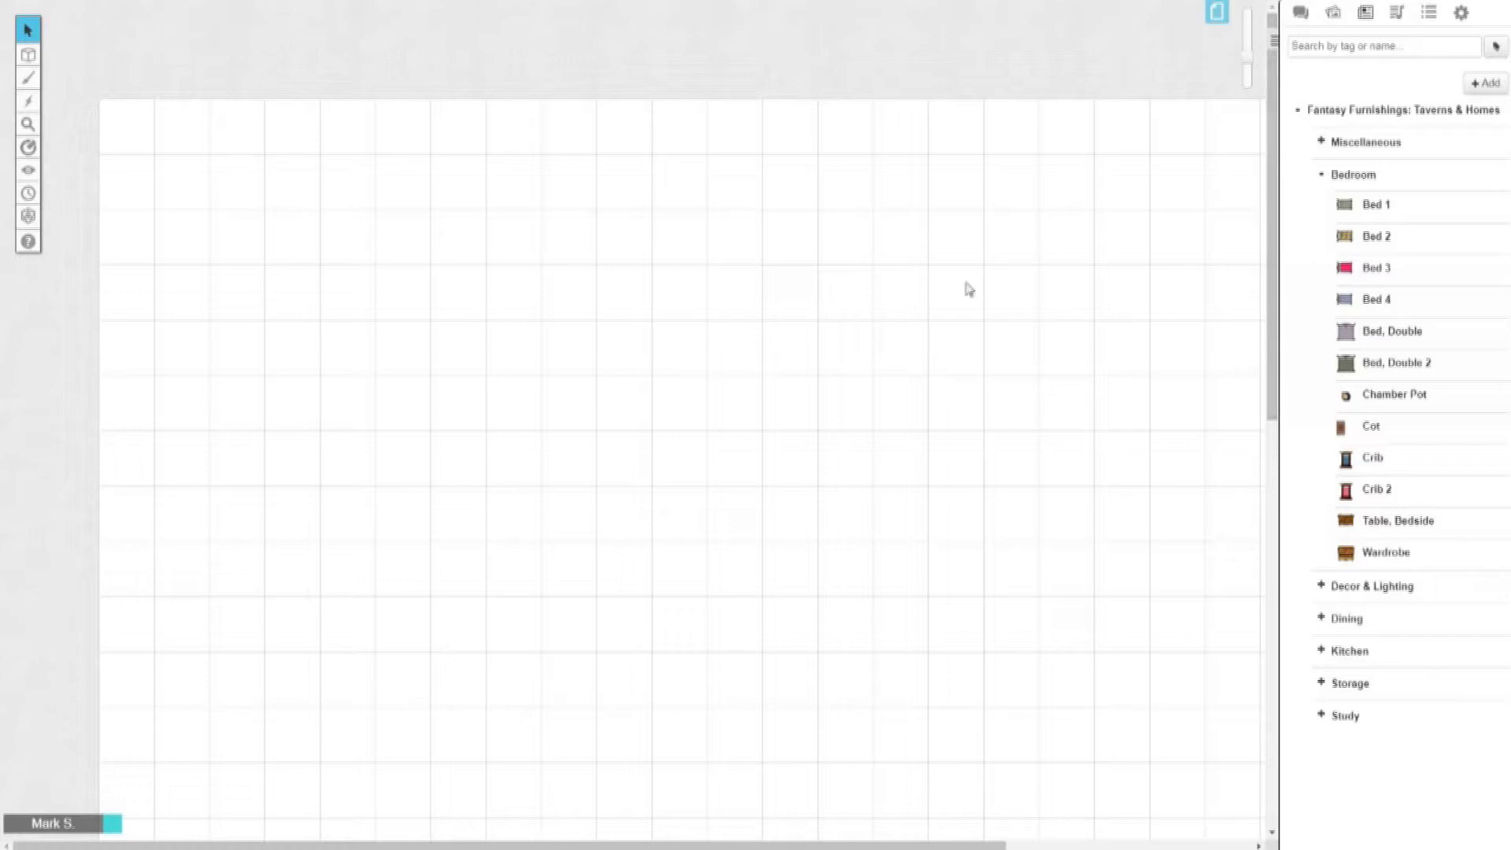
click(1327, 175)
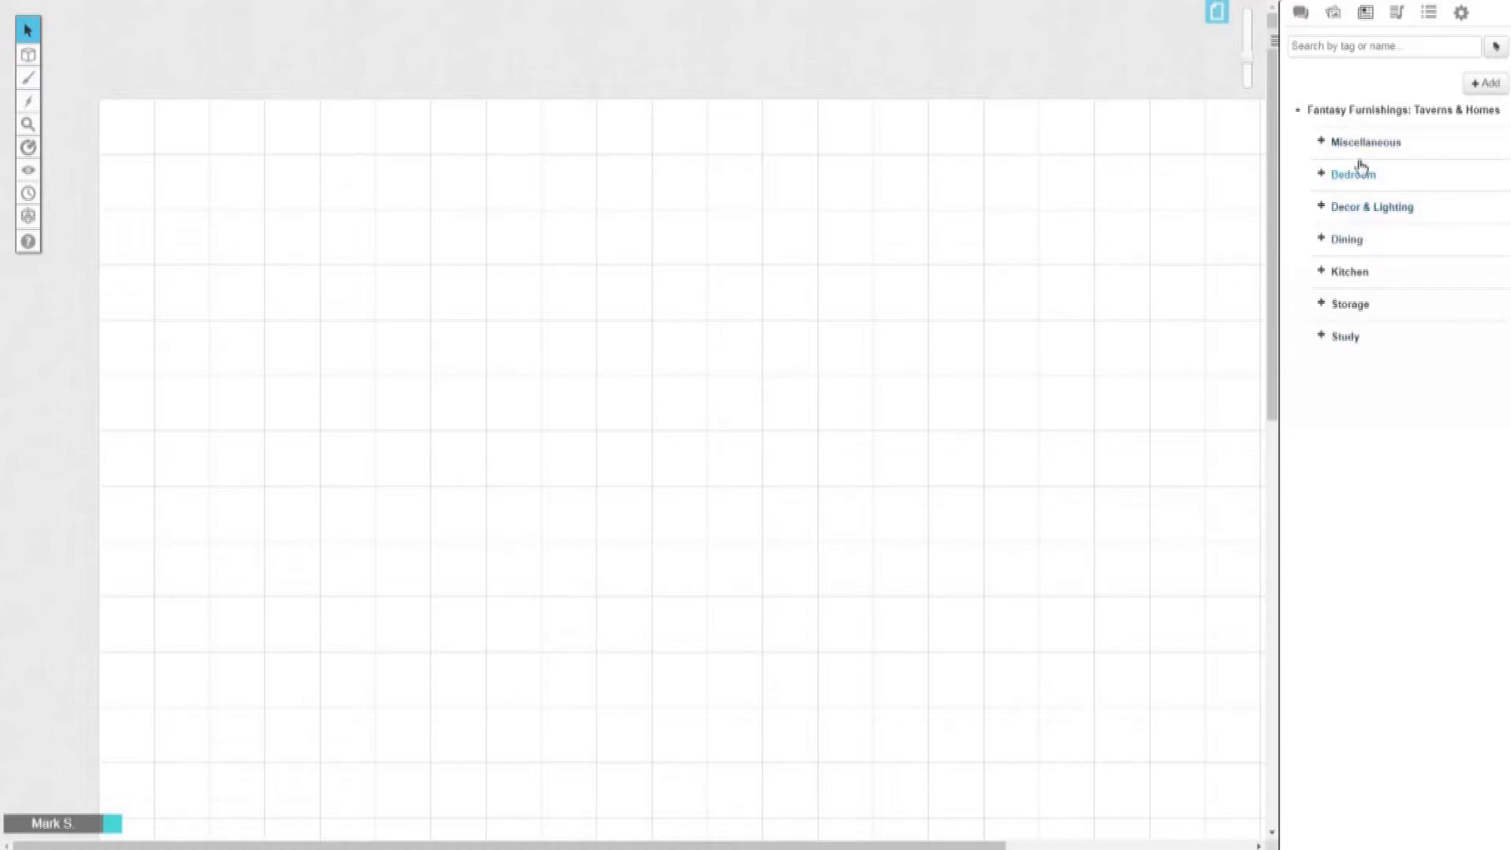
click(1323, 271)
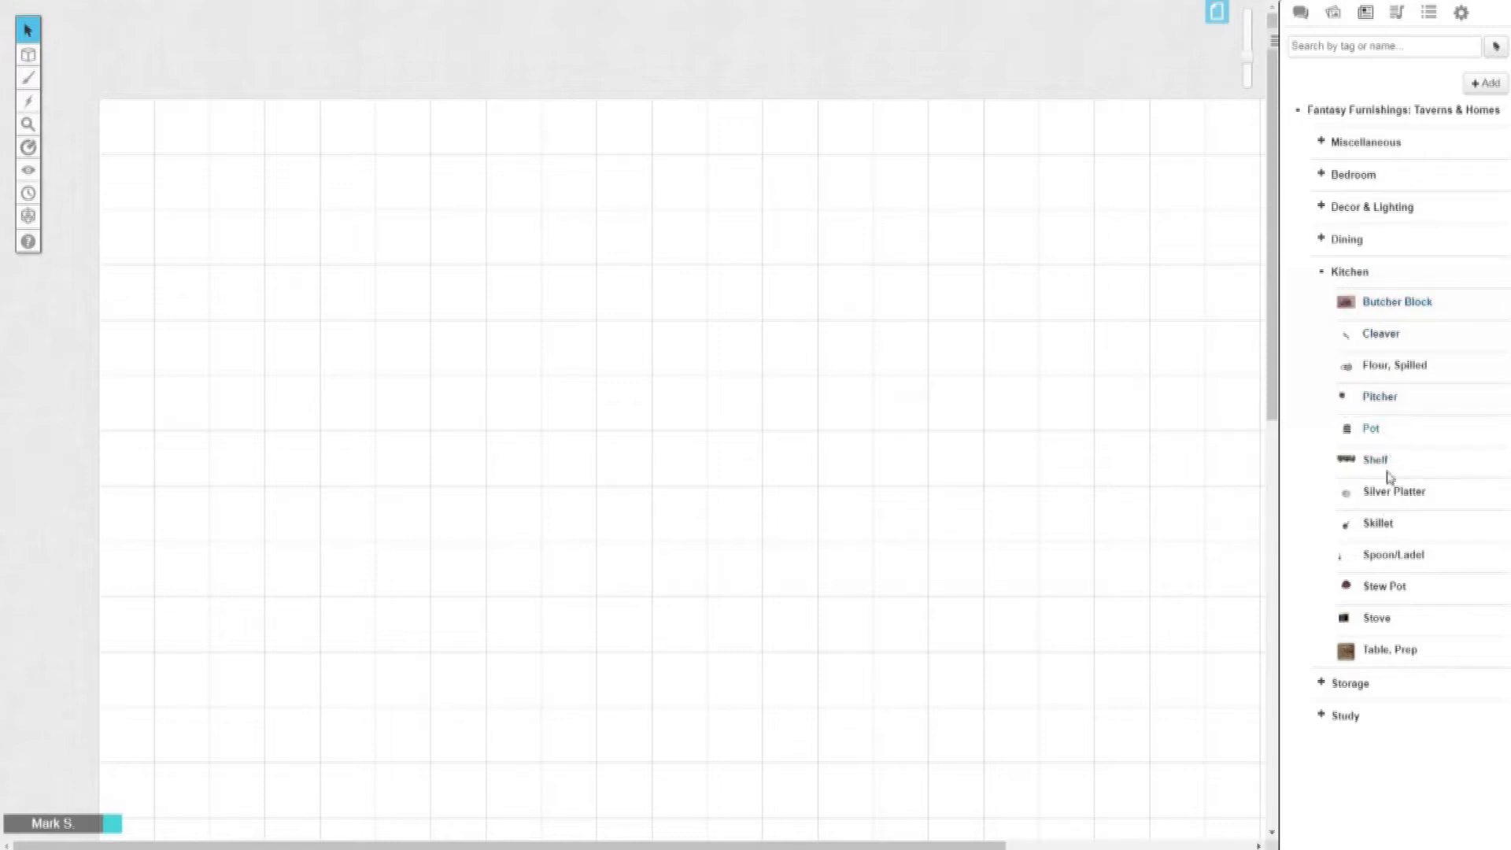
drag(1383, 305, 576, 311)
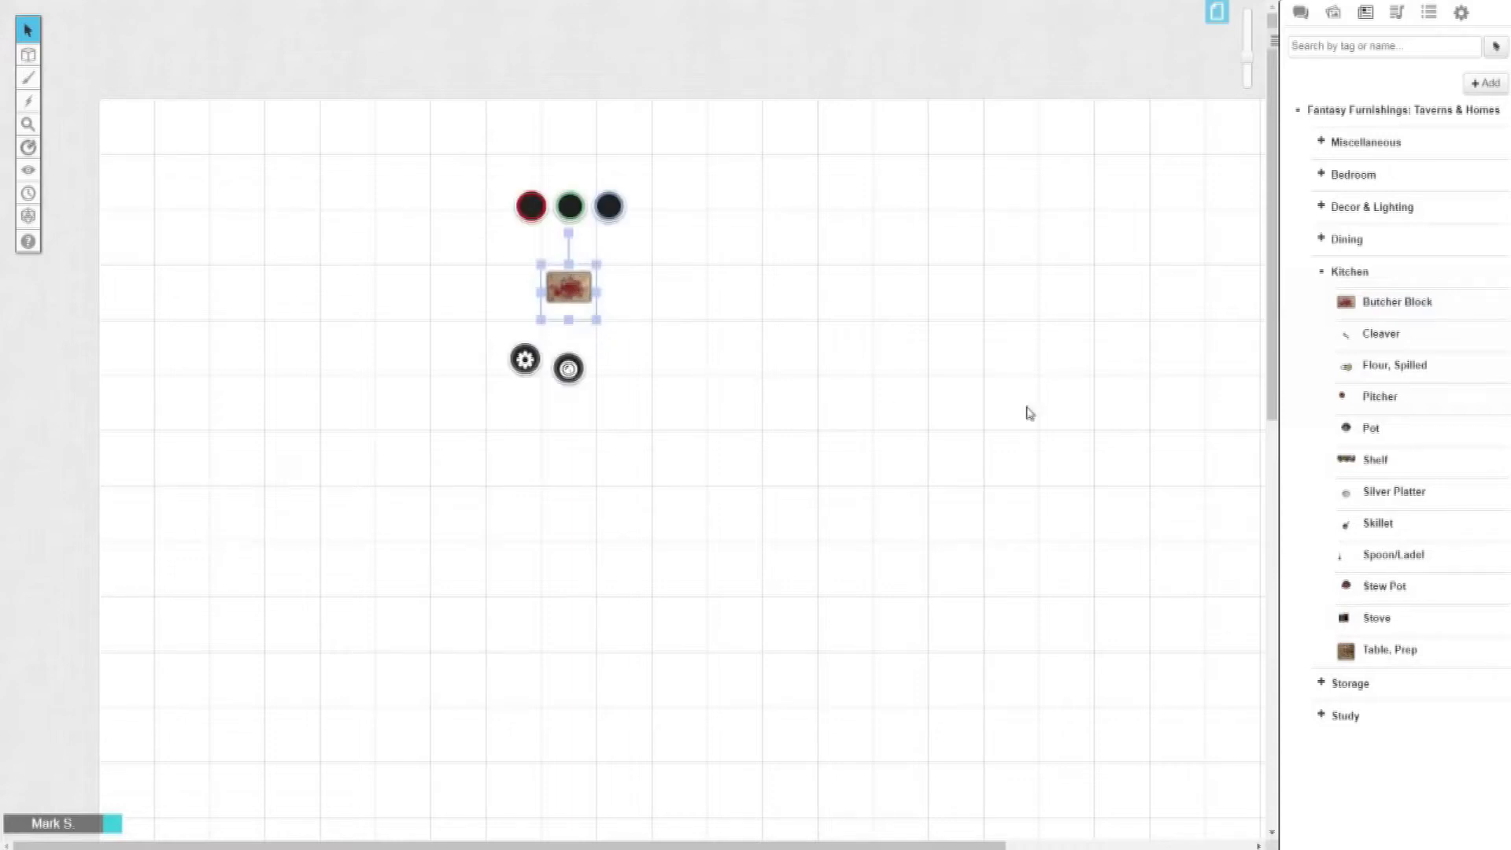
- Place a Cleaver on top of the butcher block
drag(1389, 337, 574, 291)
scroll(583, 293, up, 5)
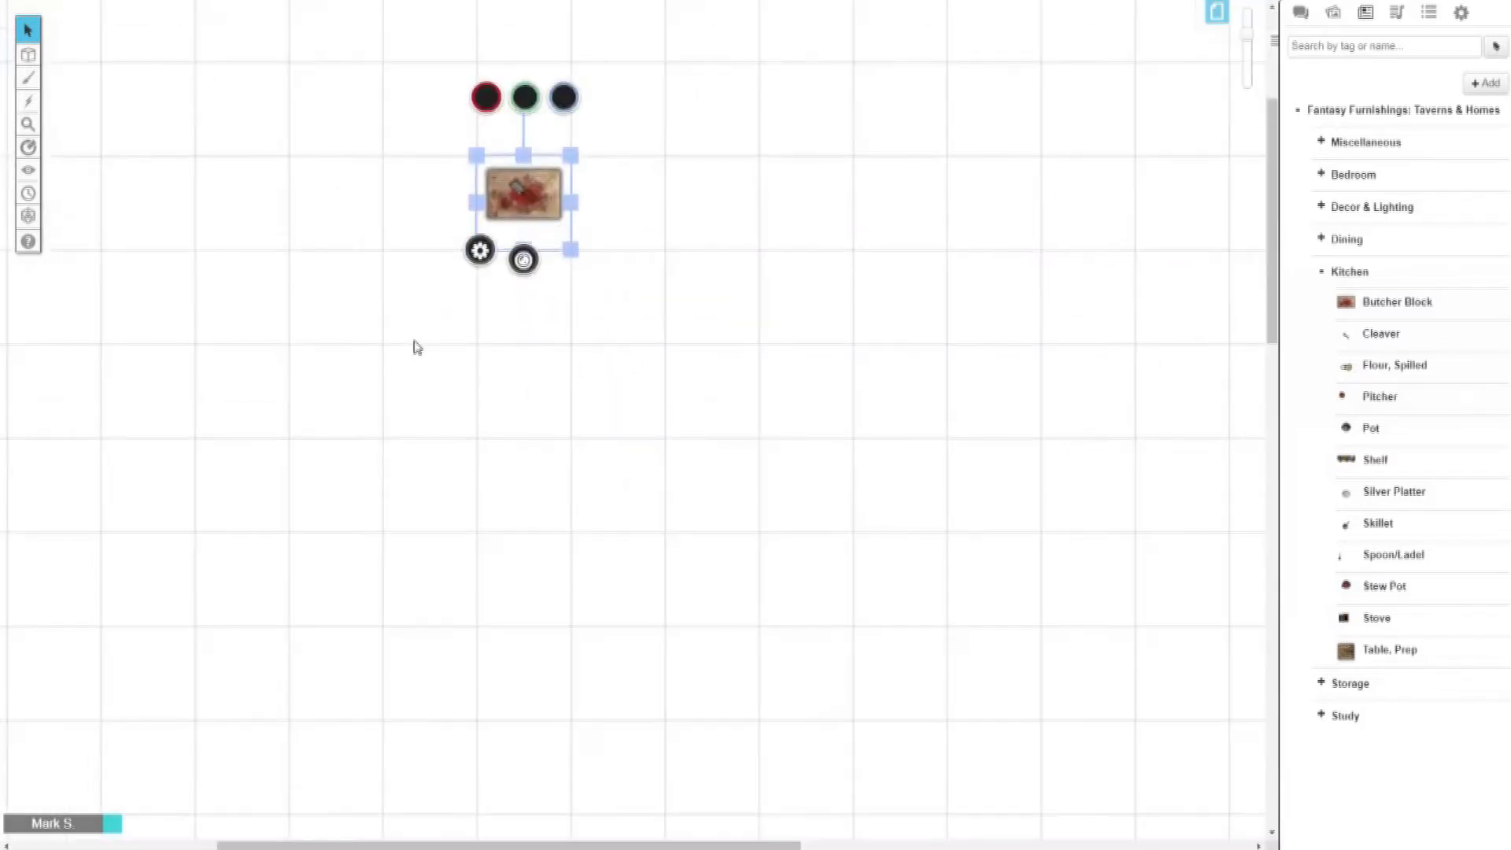
scroll(415, 374, up, 3)
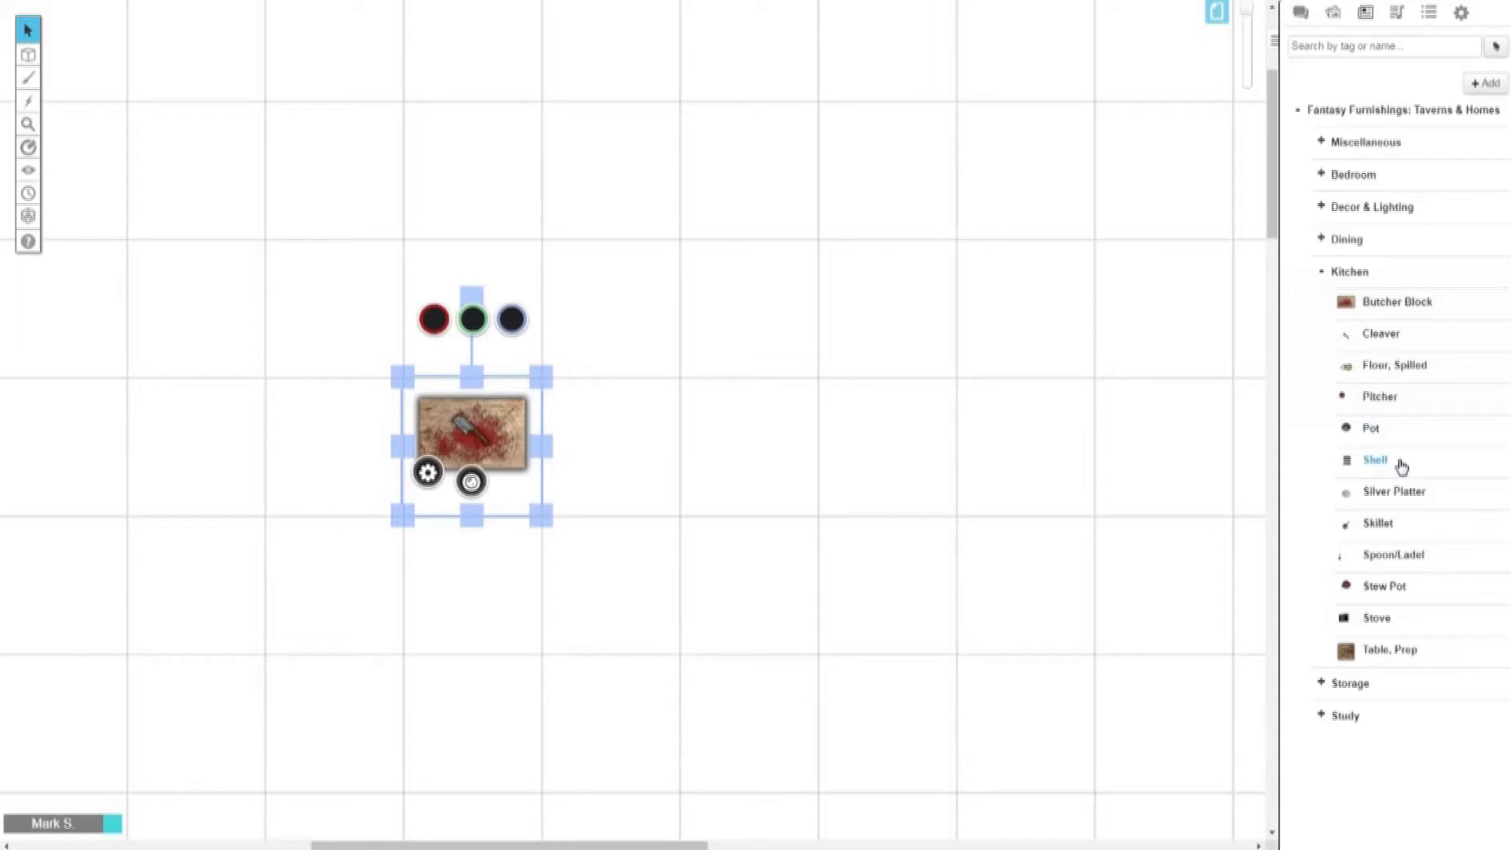
- Place a Kitchen Shelf, rotated upright, to the right of the butcher block and a Storage Shelf above the block
drag(1402, 466, 903, 366)
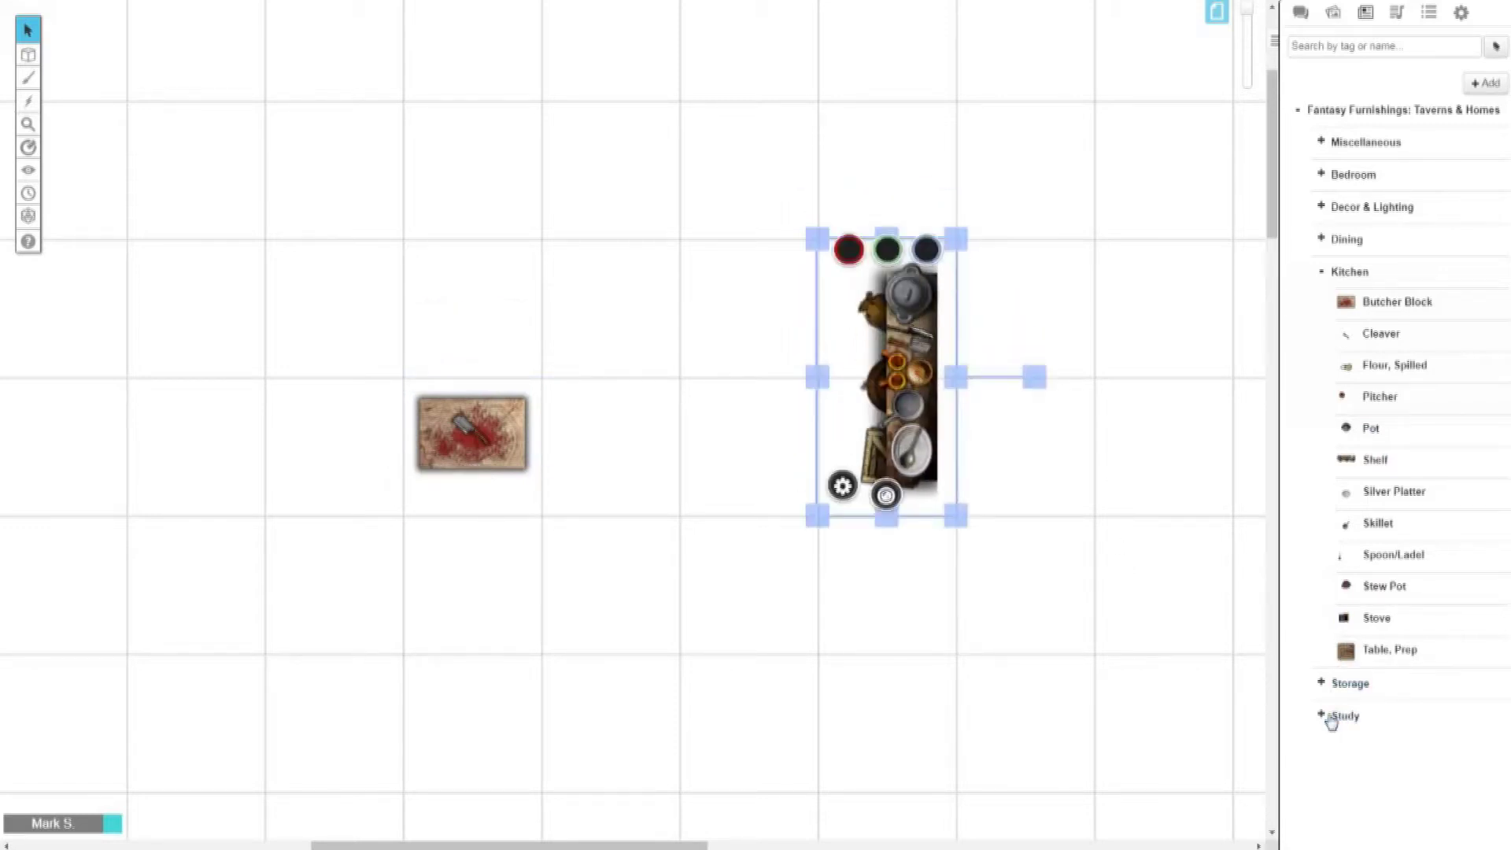
click(1322, 684)
scroll(1398, 594, down, 3)
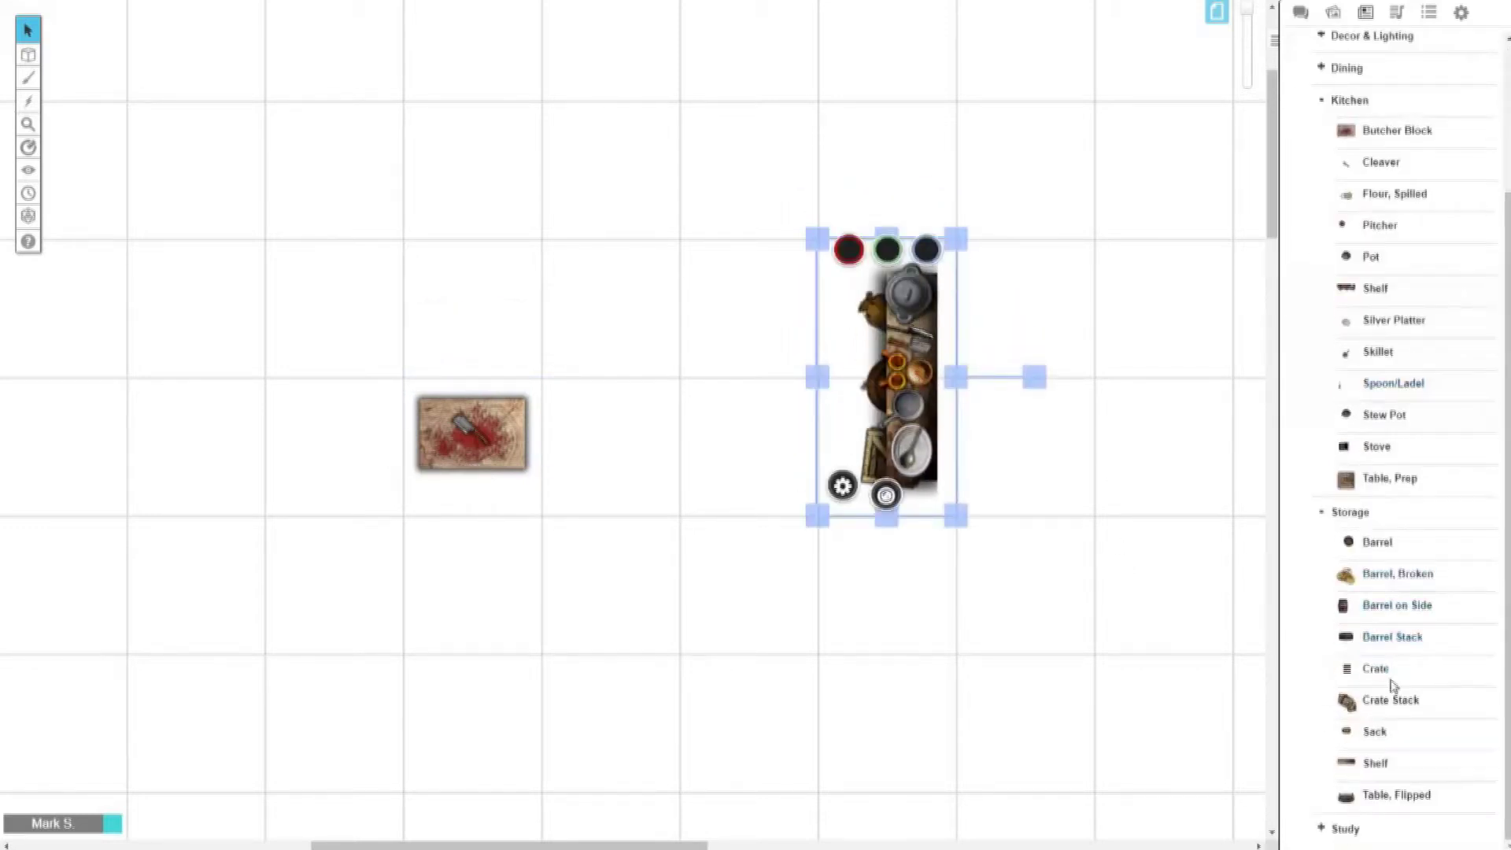
drag(1378, 763, 544, 154)
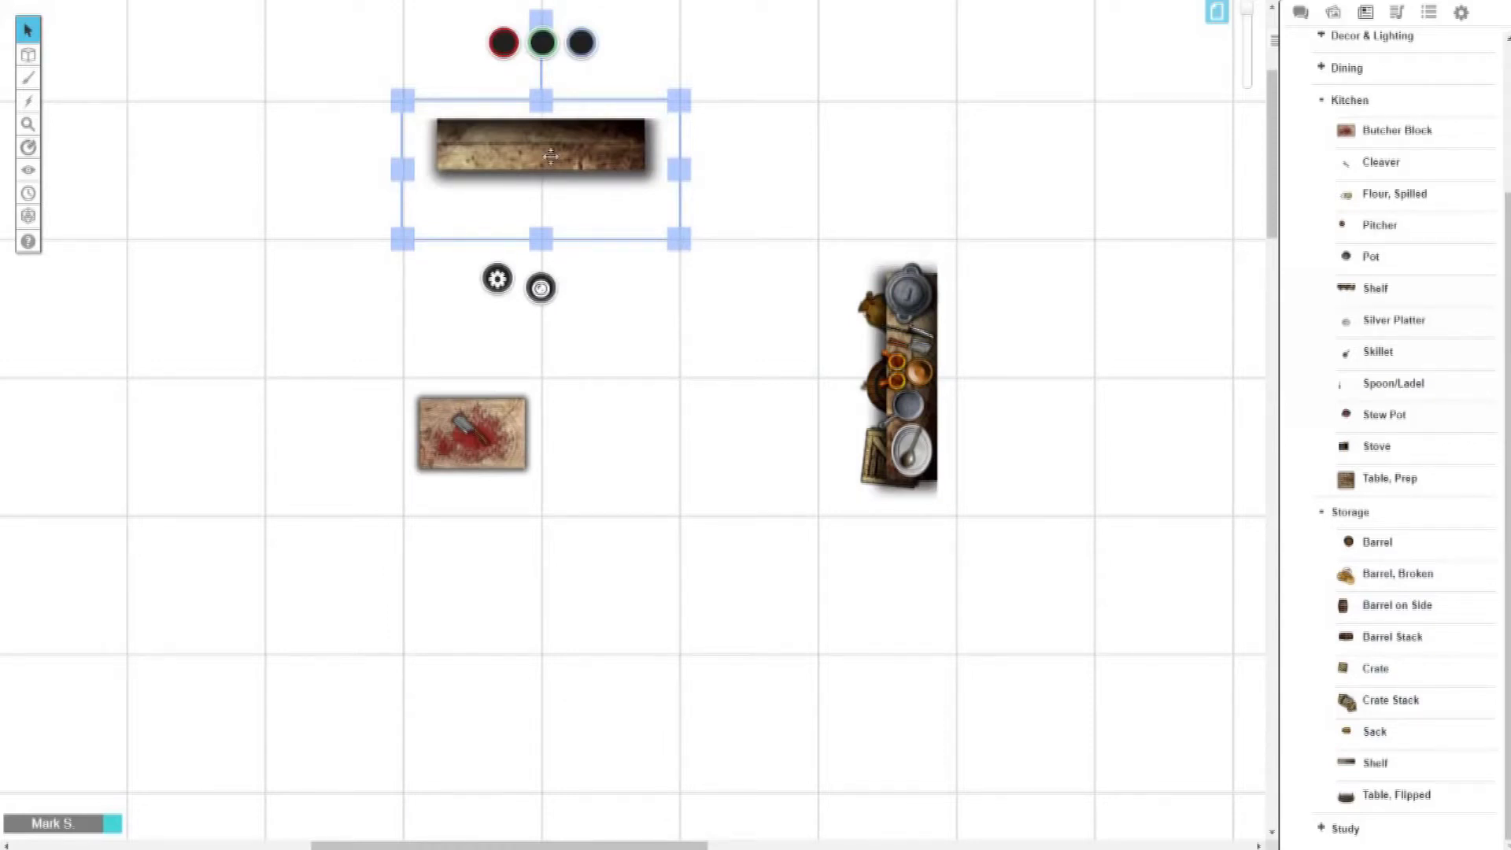
scroll(770, 387, up, 1)
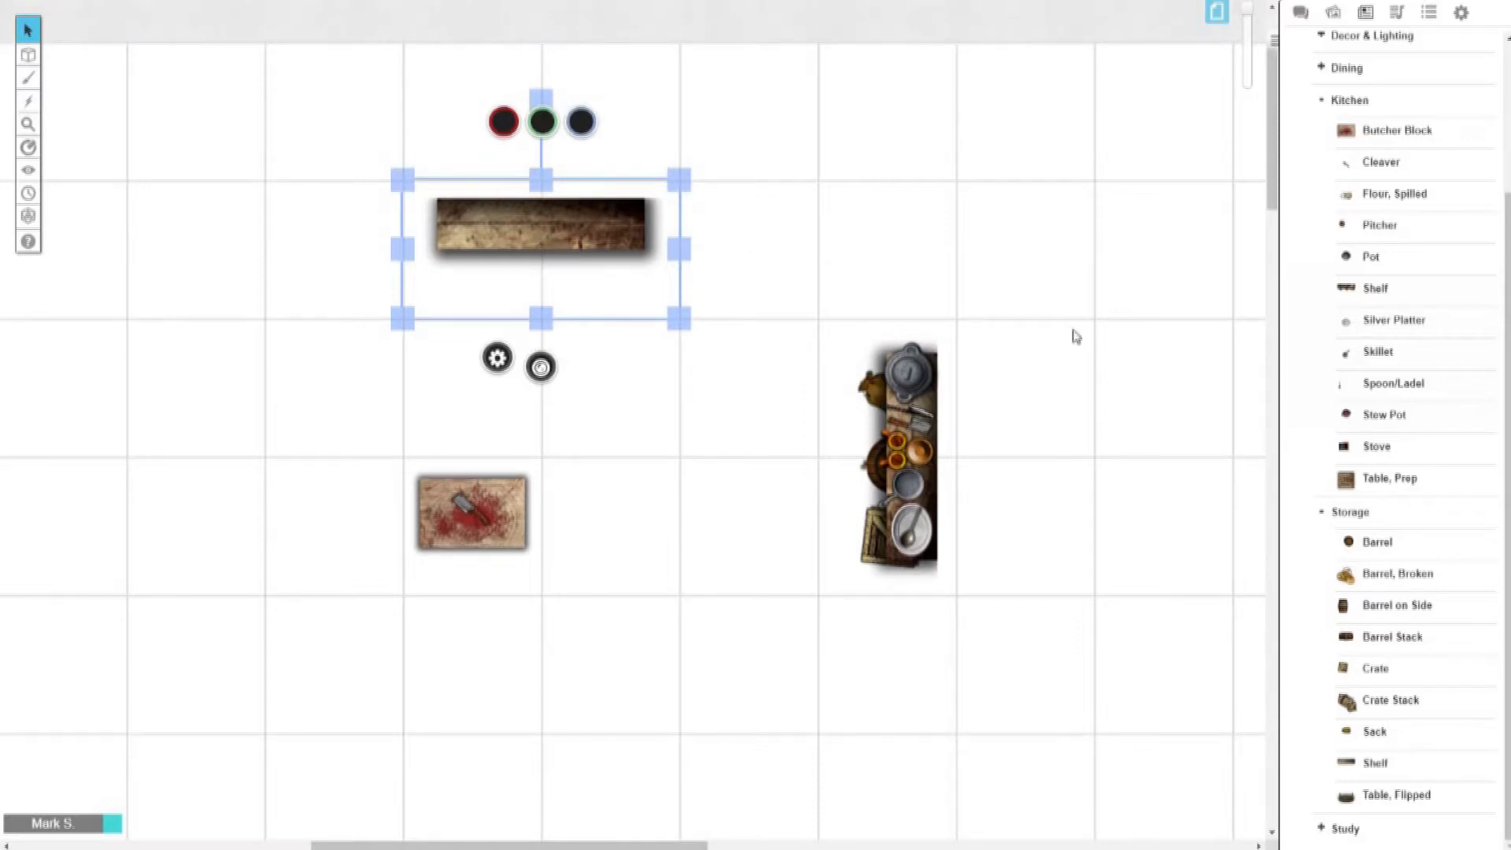
- Place Bed 4 from the Bedroom furnishings on the grid, about a square clear of the storage shelf and butcher block
click(1321, 102)
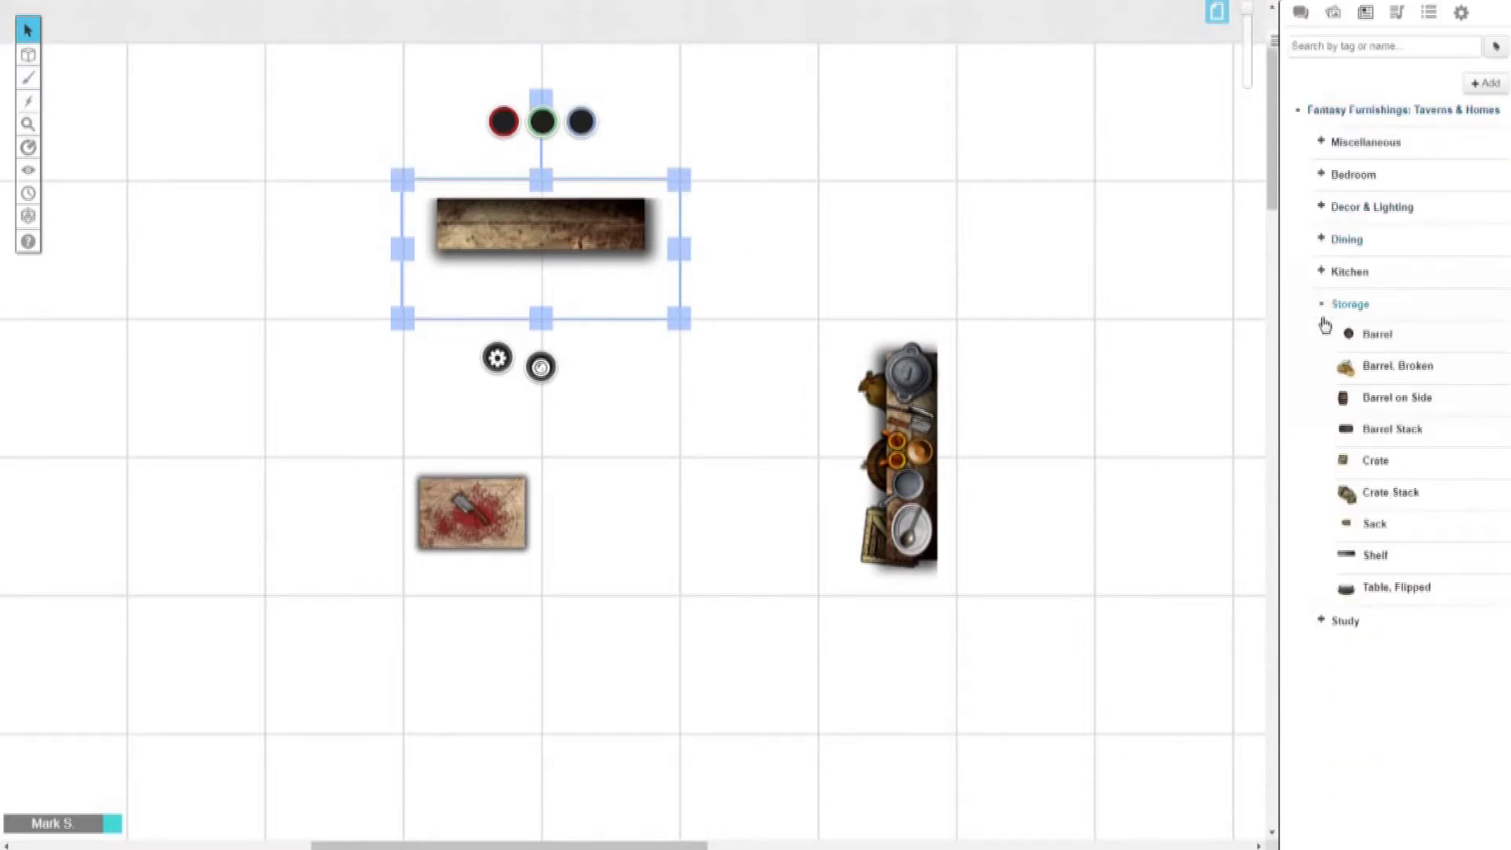
click(1322, 307)
click(1322, 176)
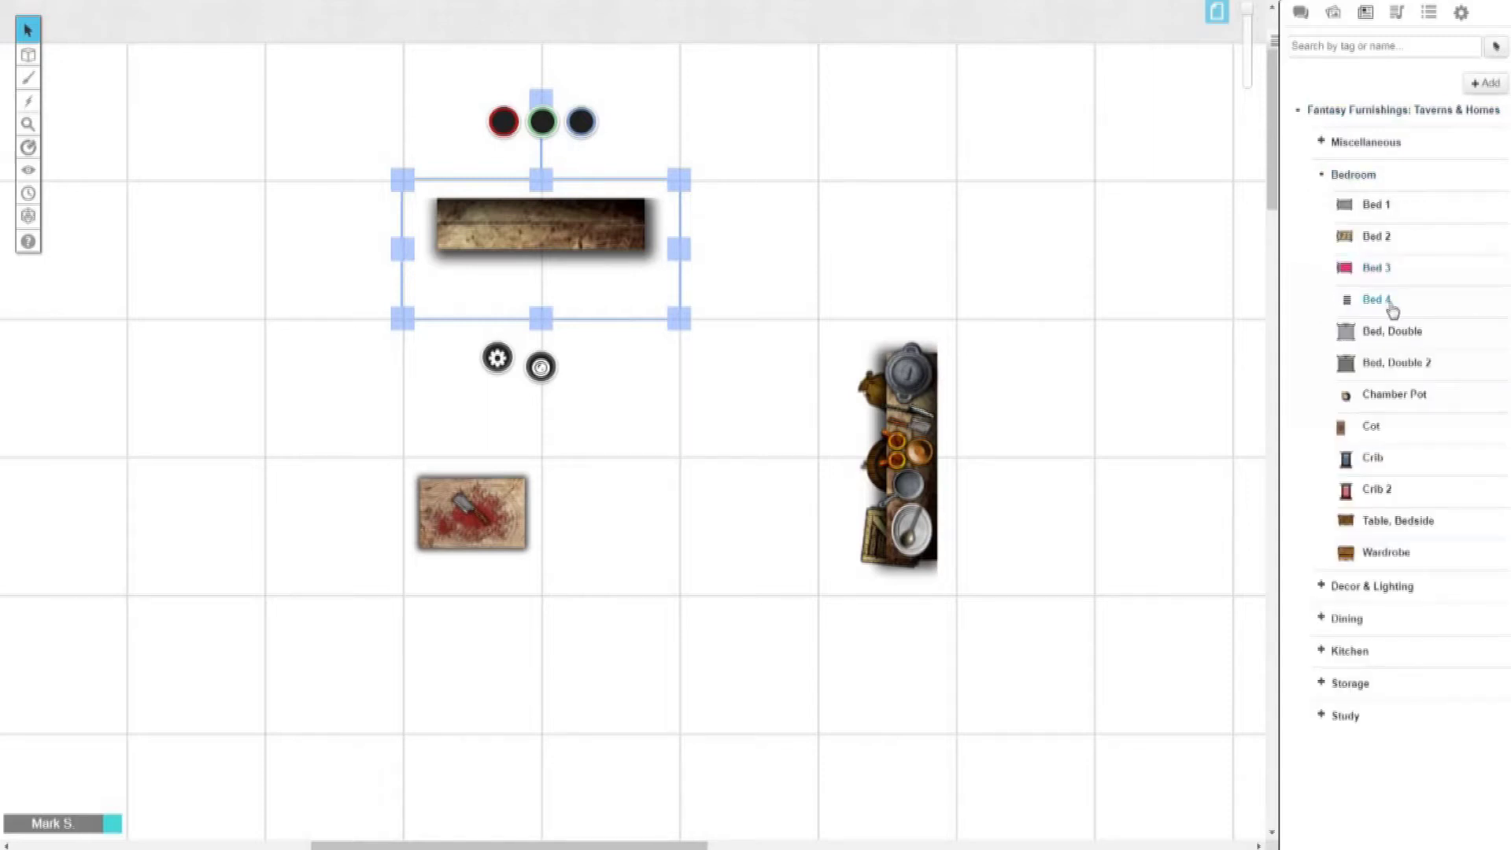
drag(1391, 306, 259, 346)
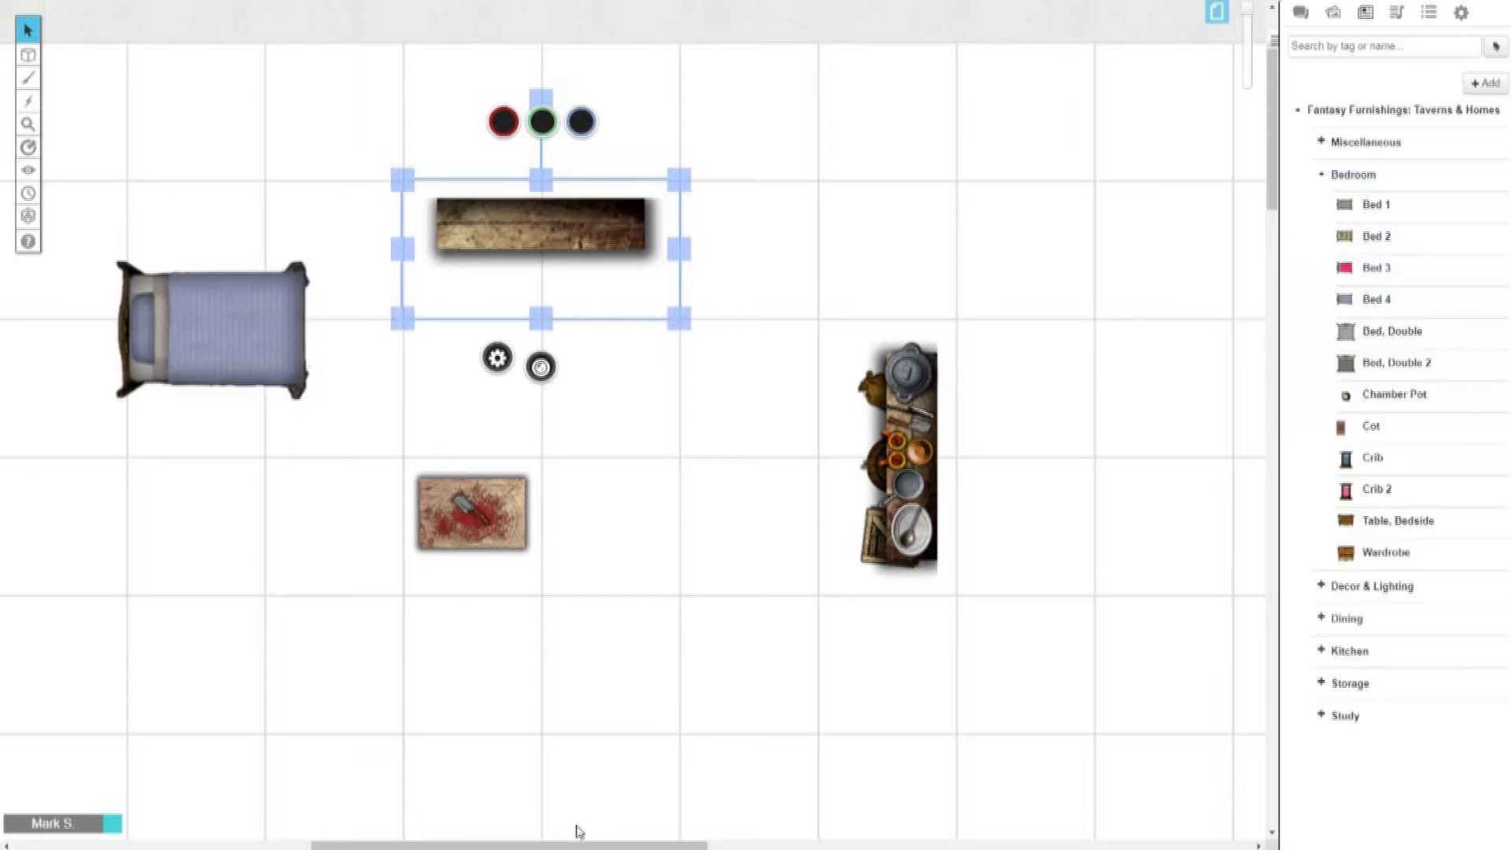
drag(580, 846, 442, 847)
drag(612, 364, 450, 442)
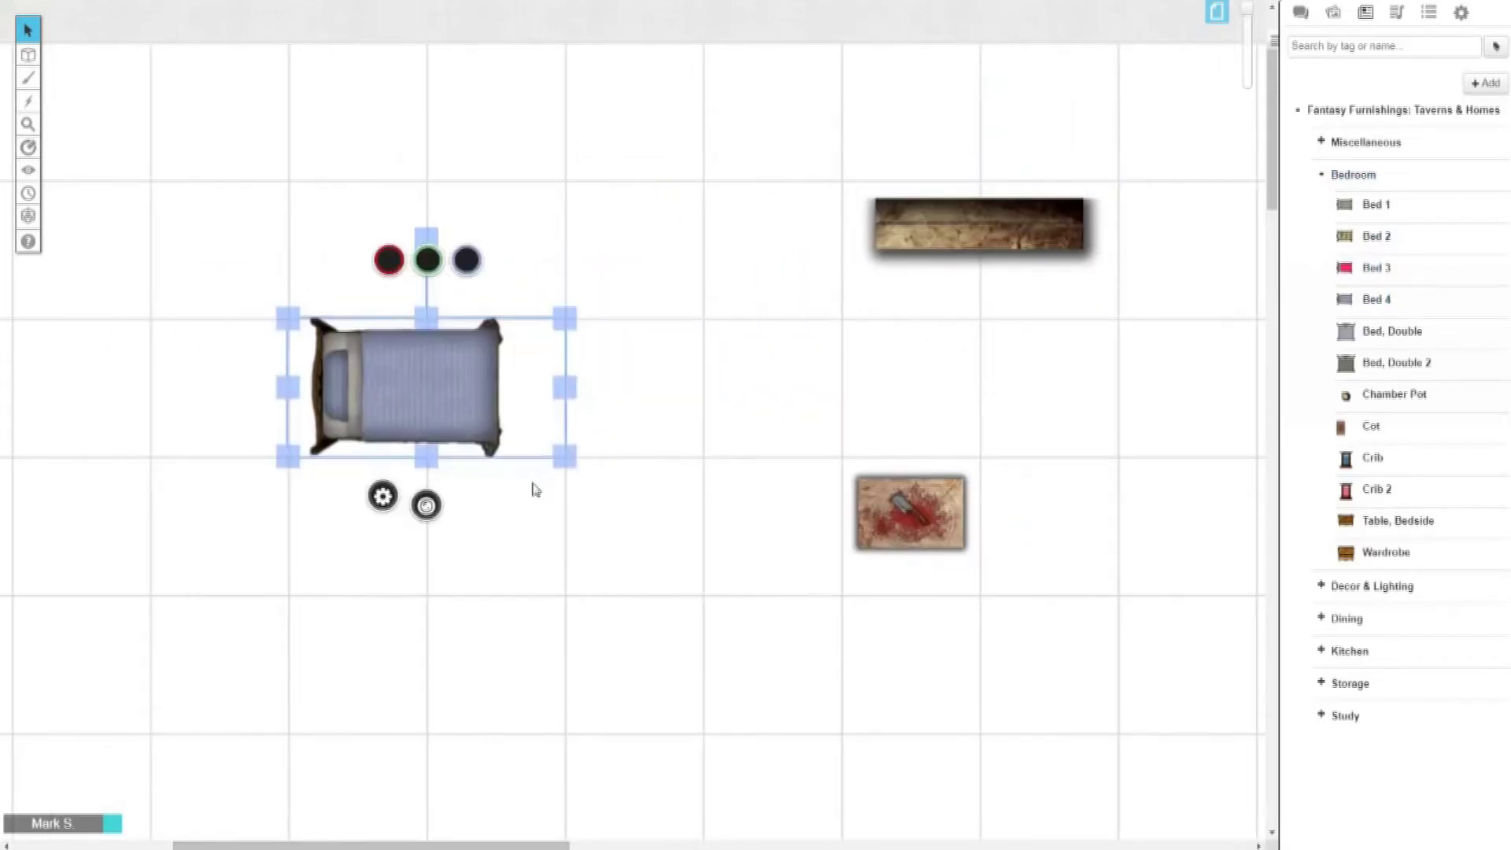
- Tint the bed token purple and save the change
double_click(395, 373)
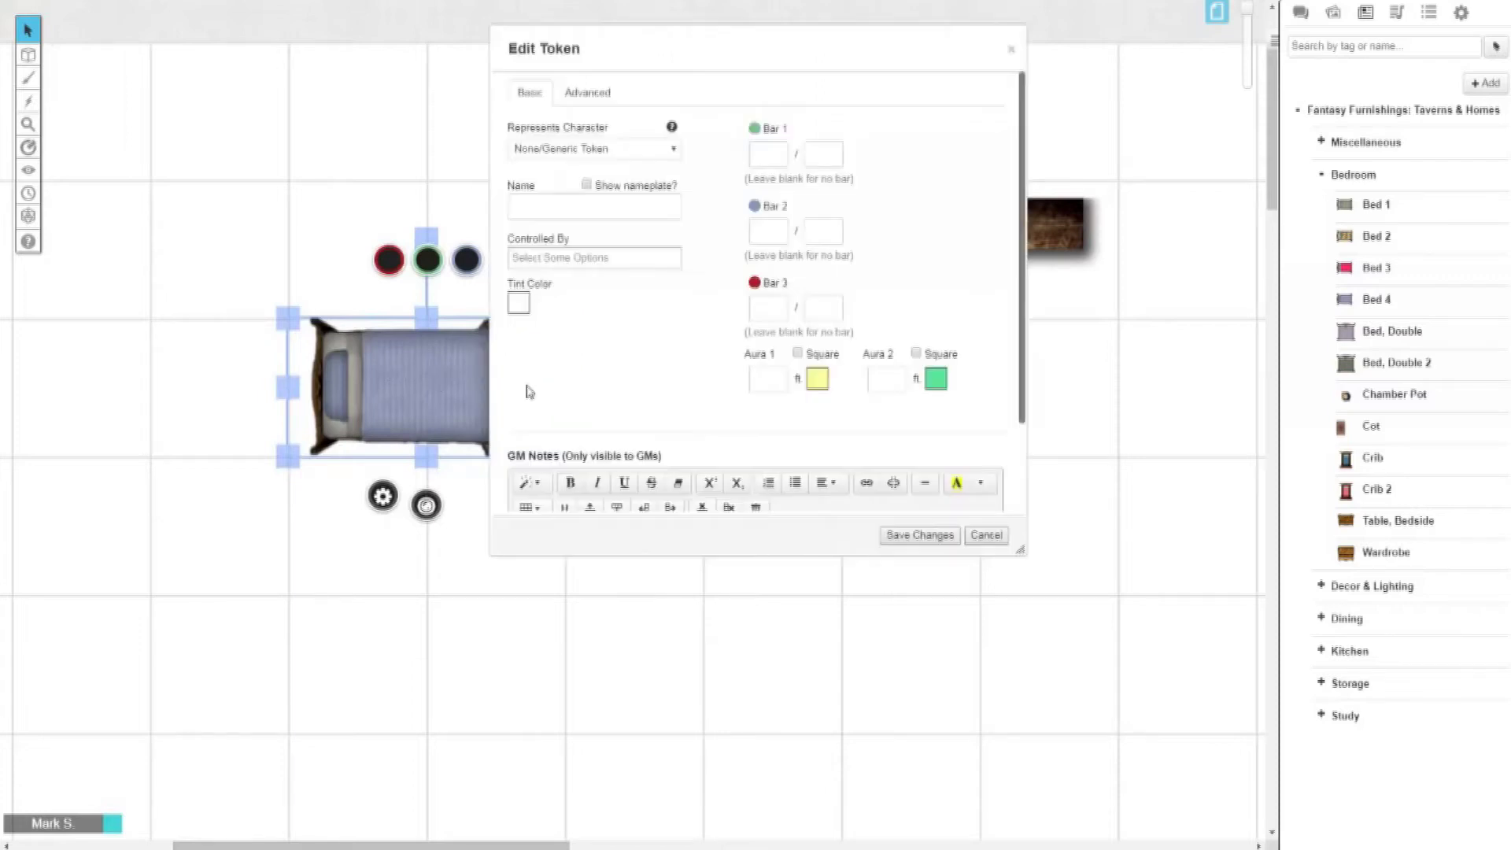
click(519, 302)
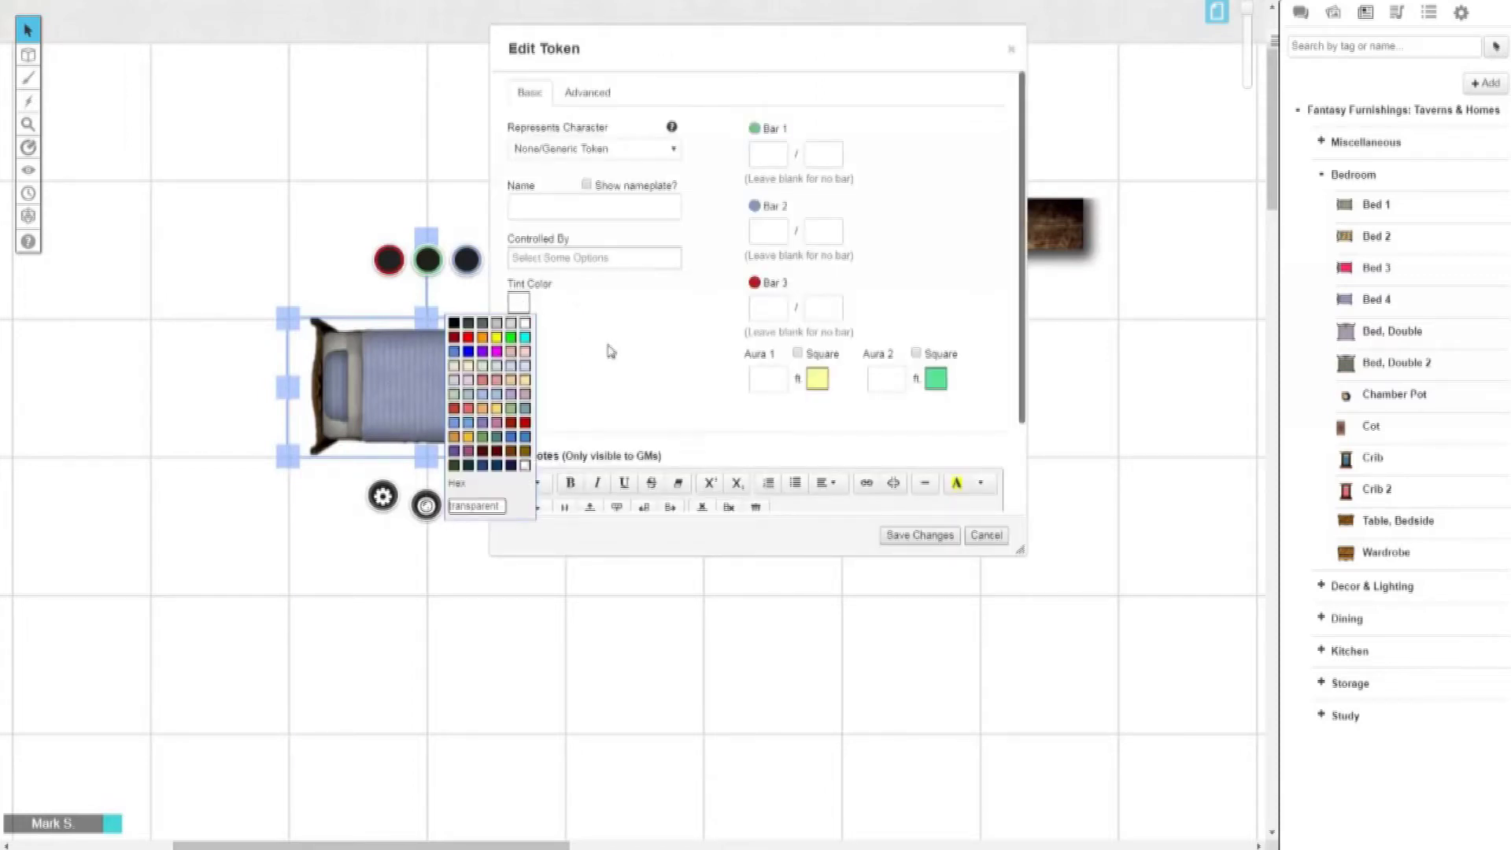
click(484, 352)
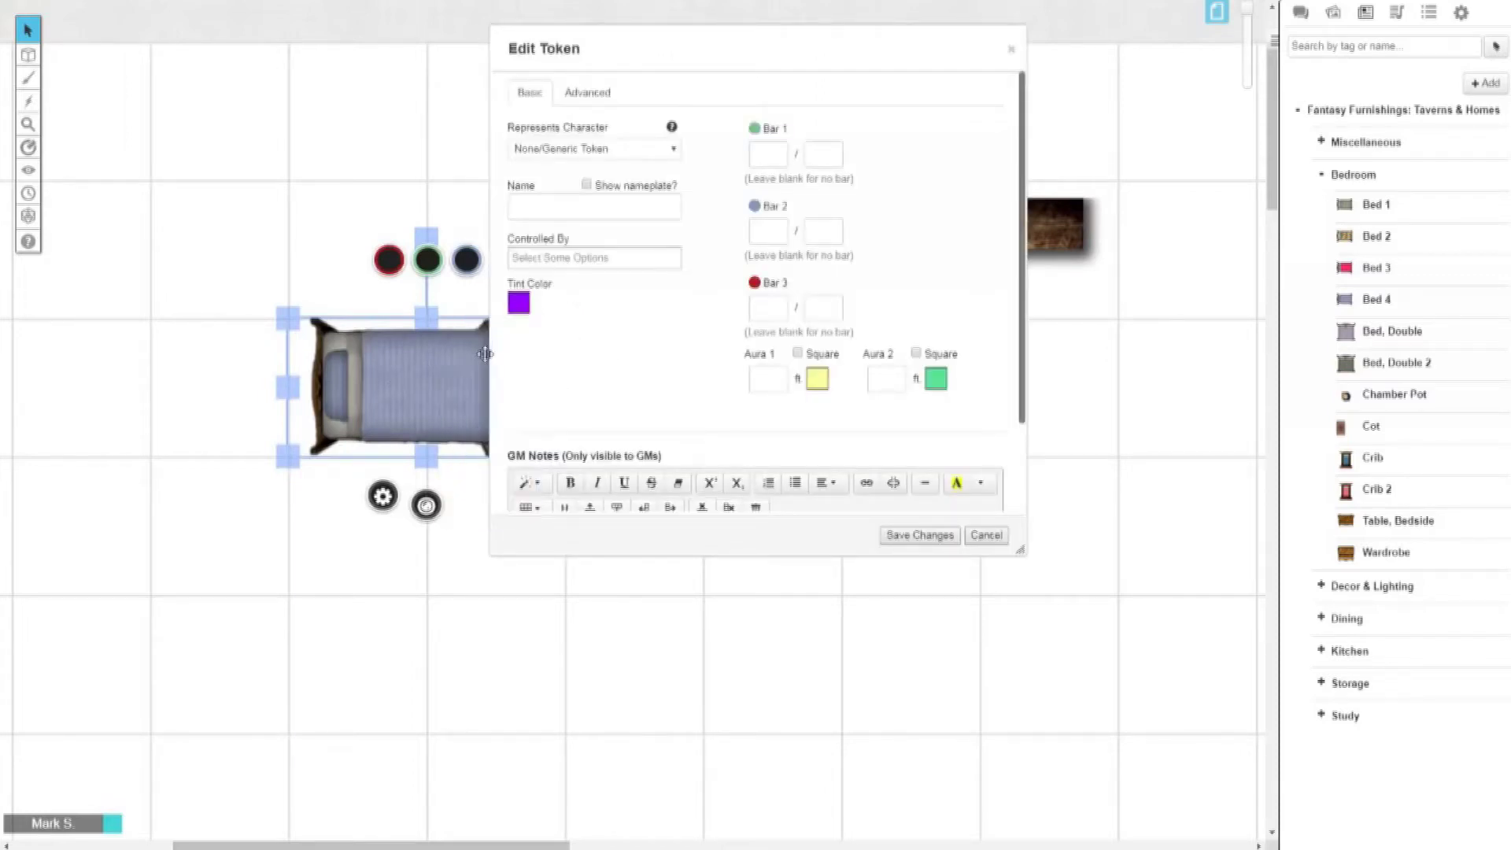
click(918, 535)
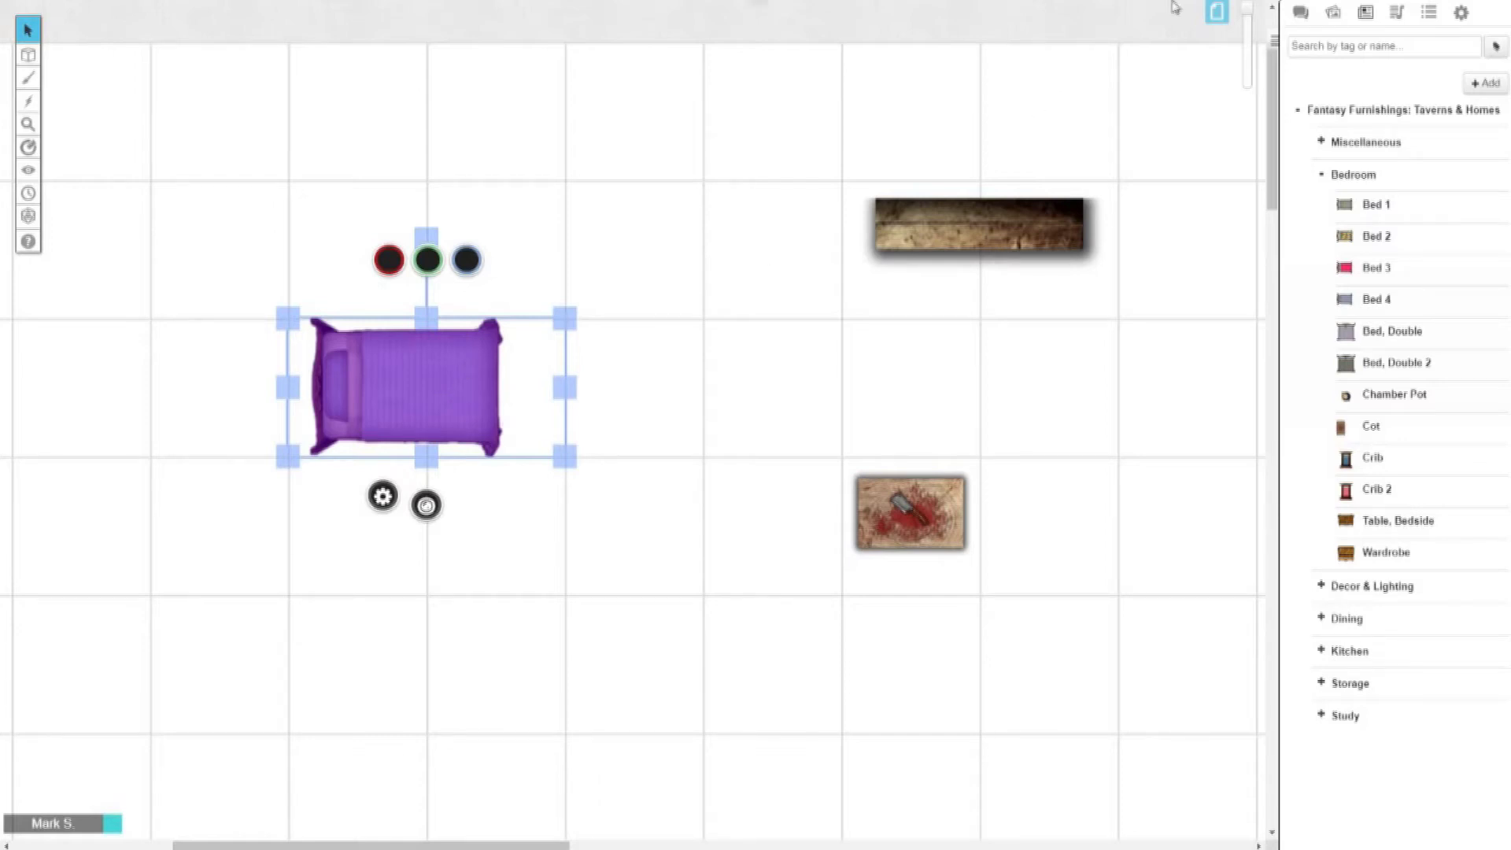
- Switch to the Tavern page
click(1216, 11)
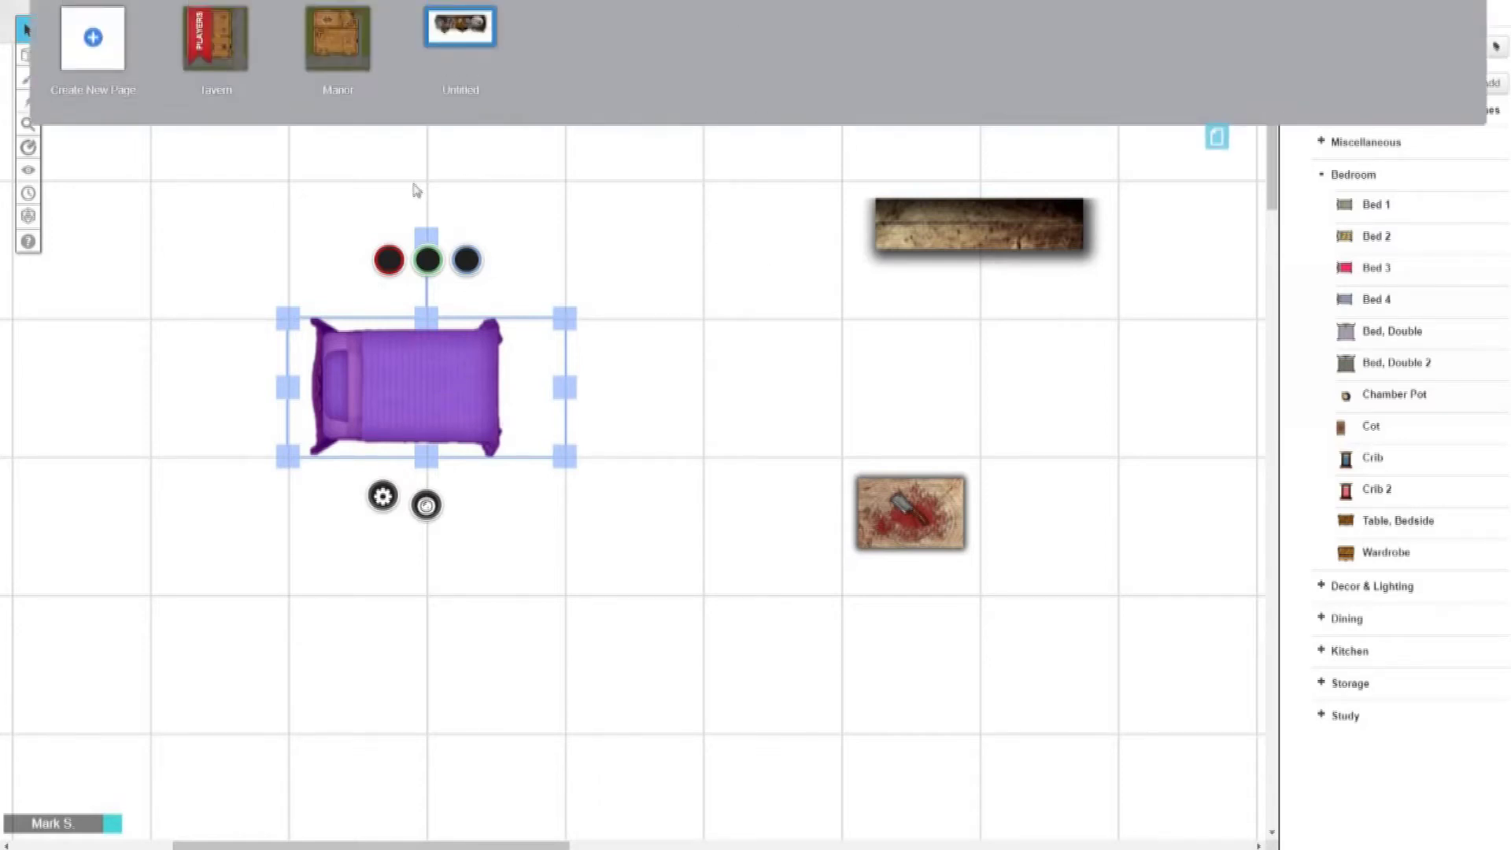
click(240, 51)
scroll(682, 379, down, 3)
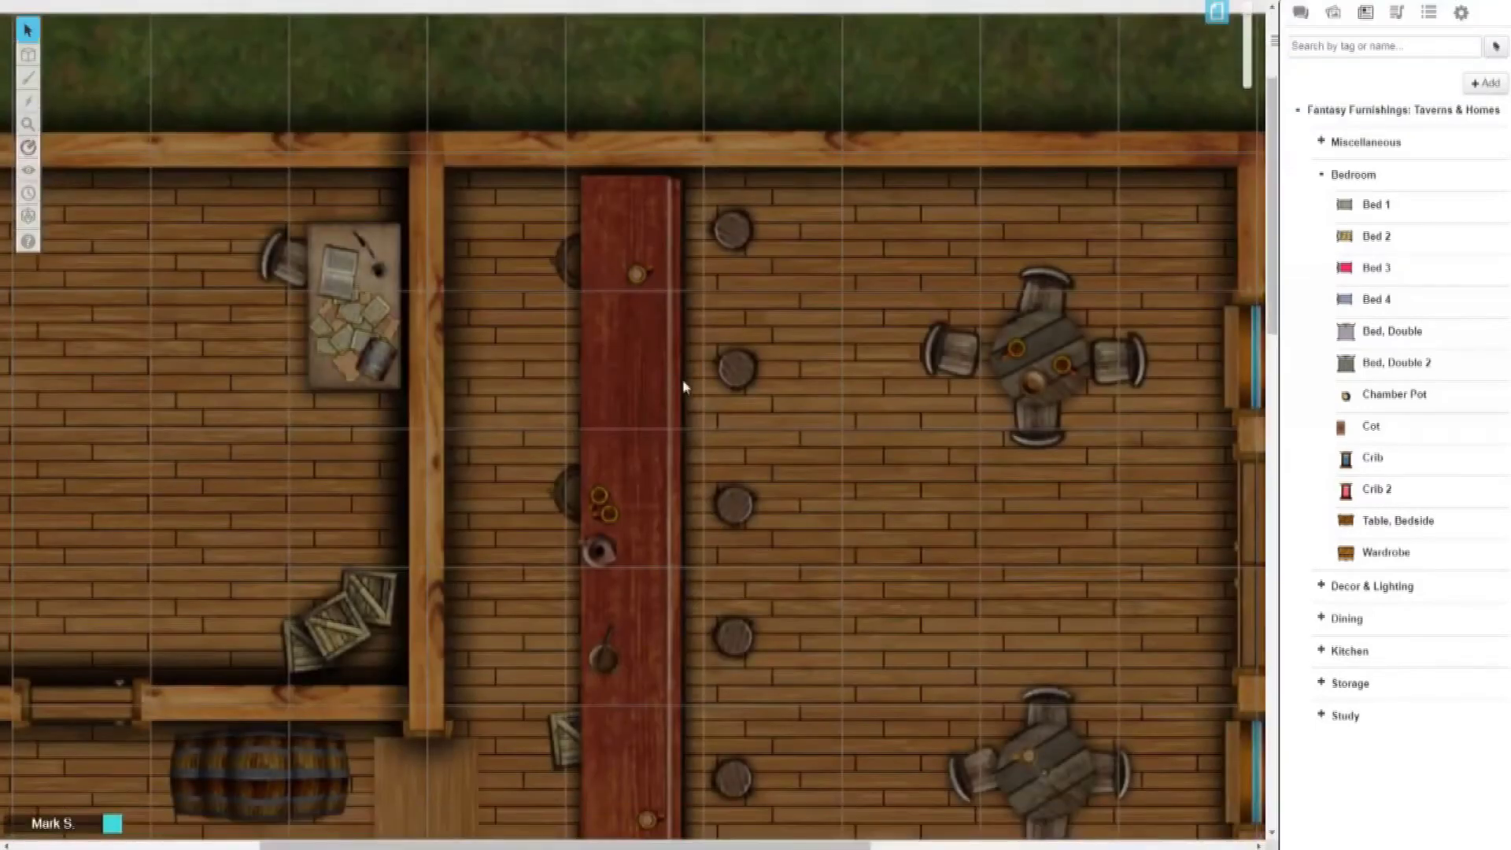
scroll(649, 380, down, 3)
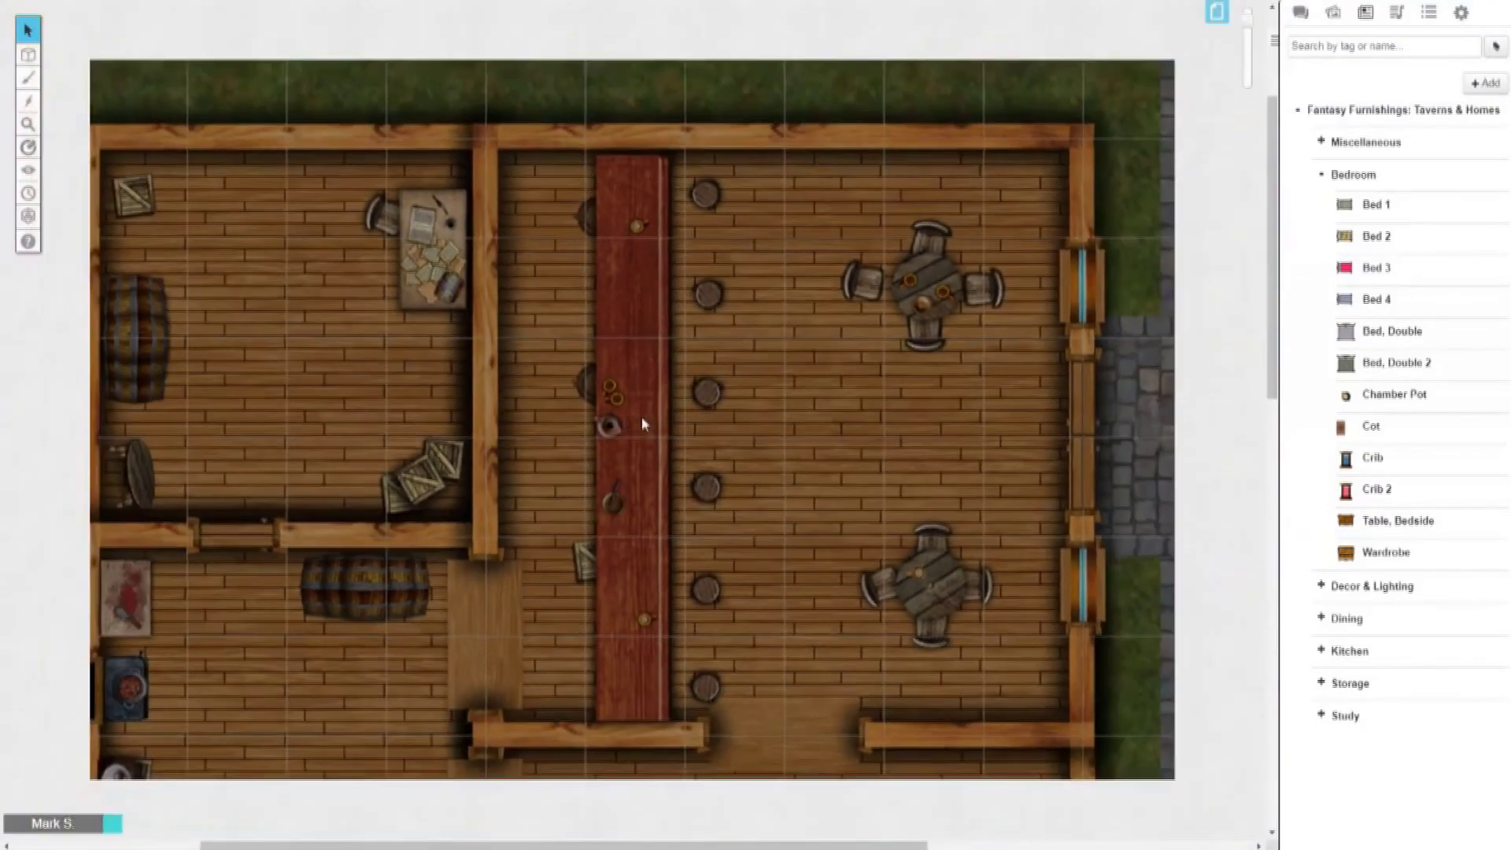
scroll(746, 388, down, 5)
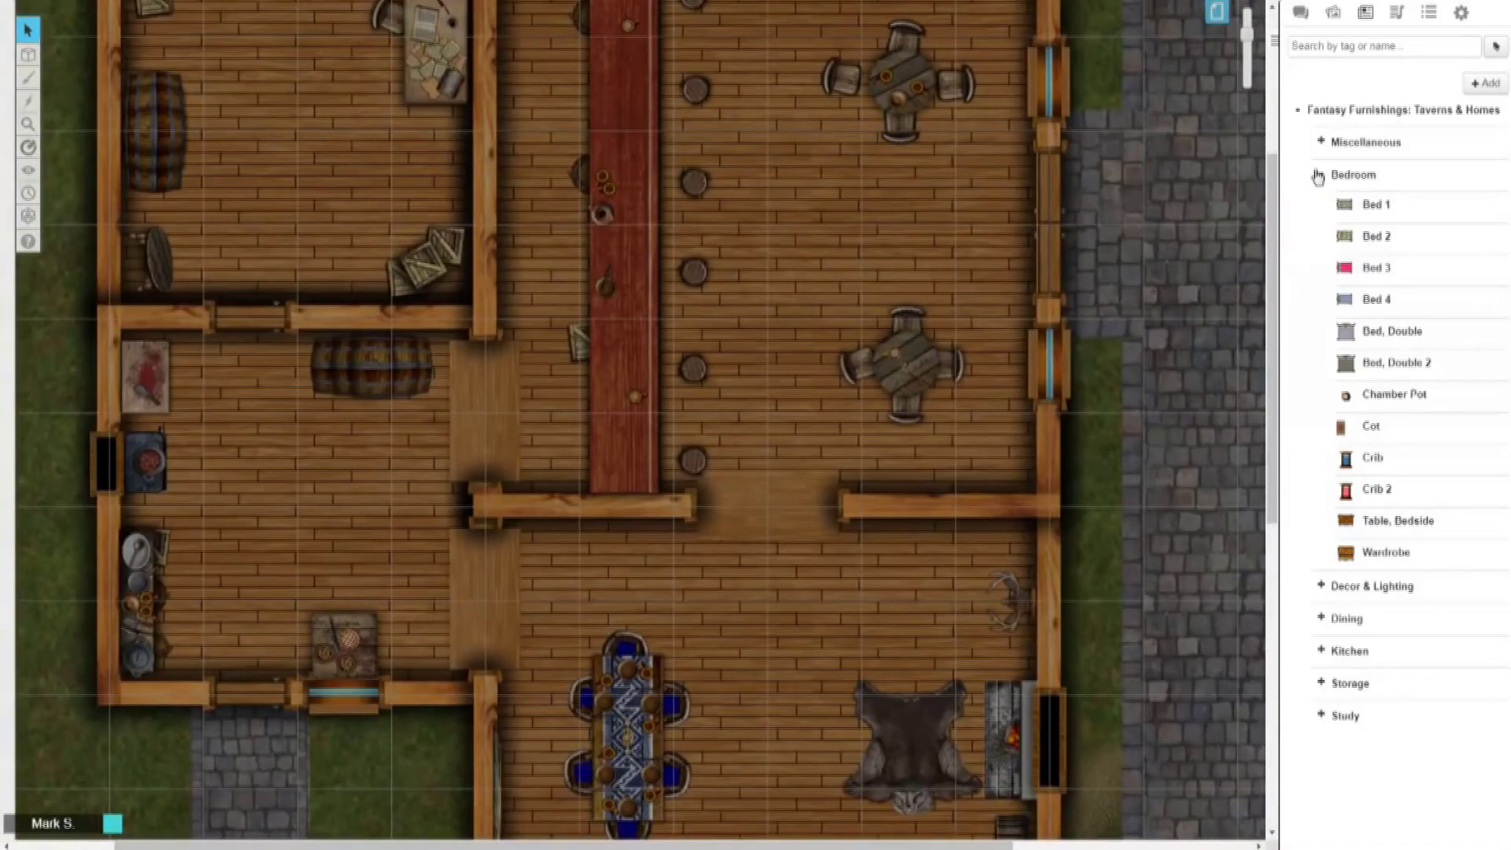
- Place a Candelabra from the Decor & Lighting furnishings on the red bar counter, rotated to run along its length
click(1321, 174)
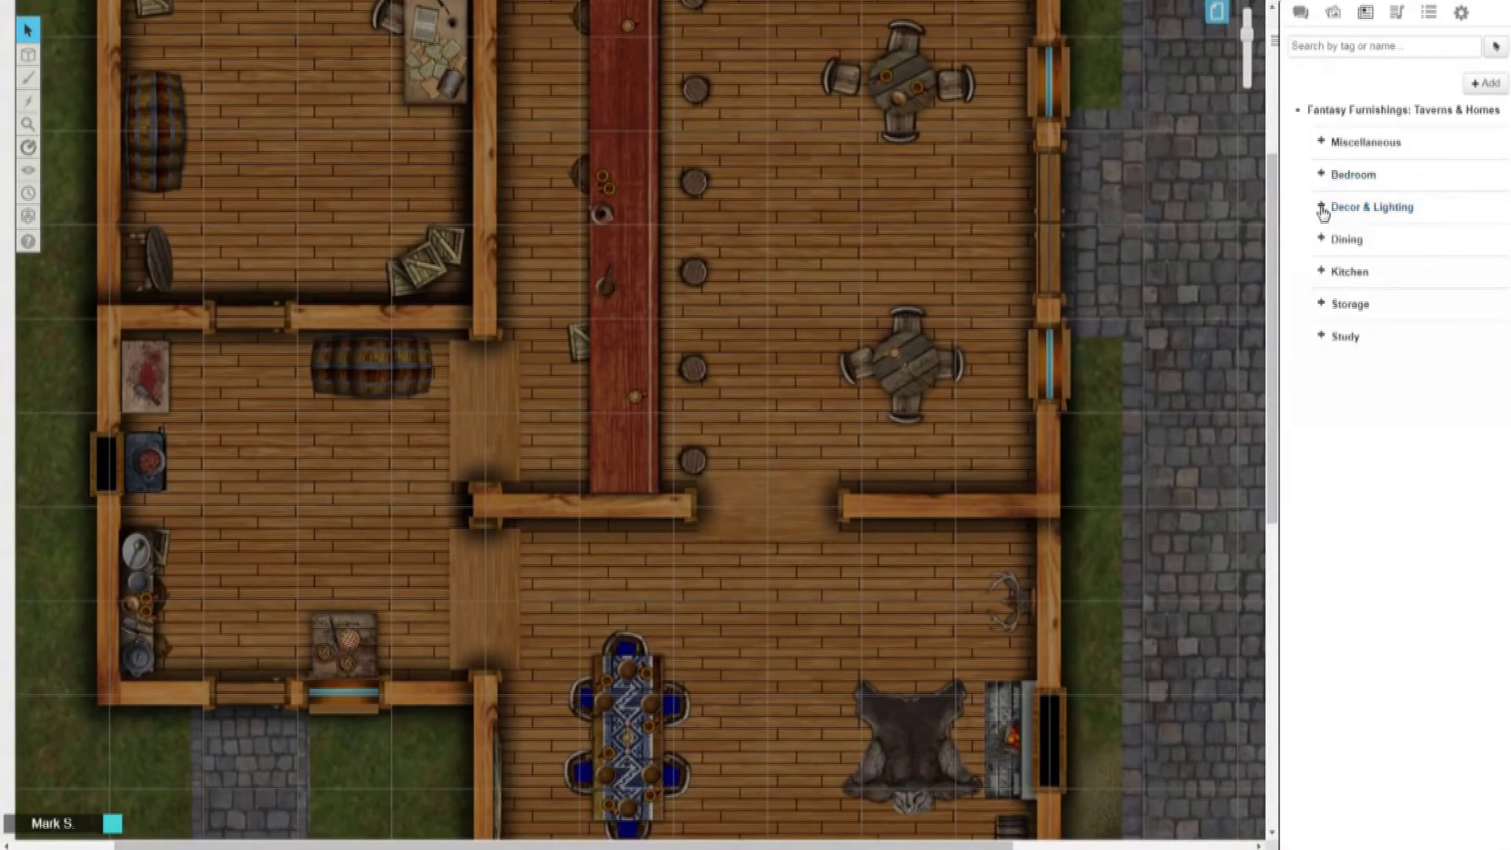
click(1322, 207)
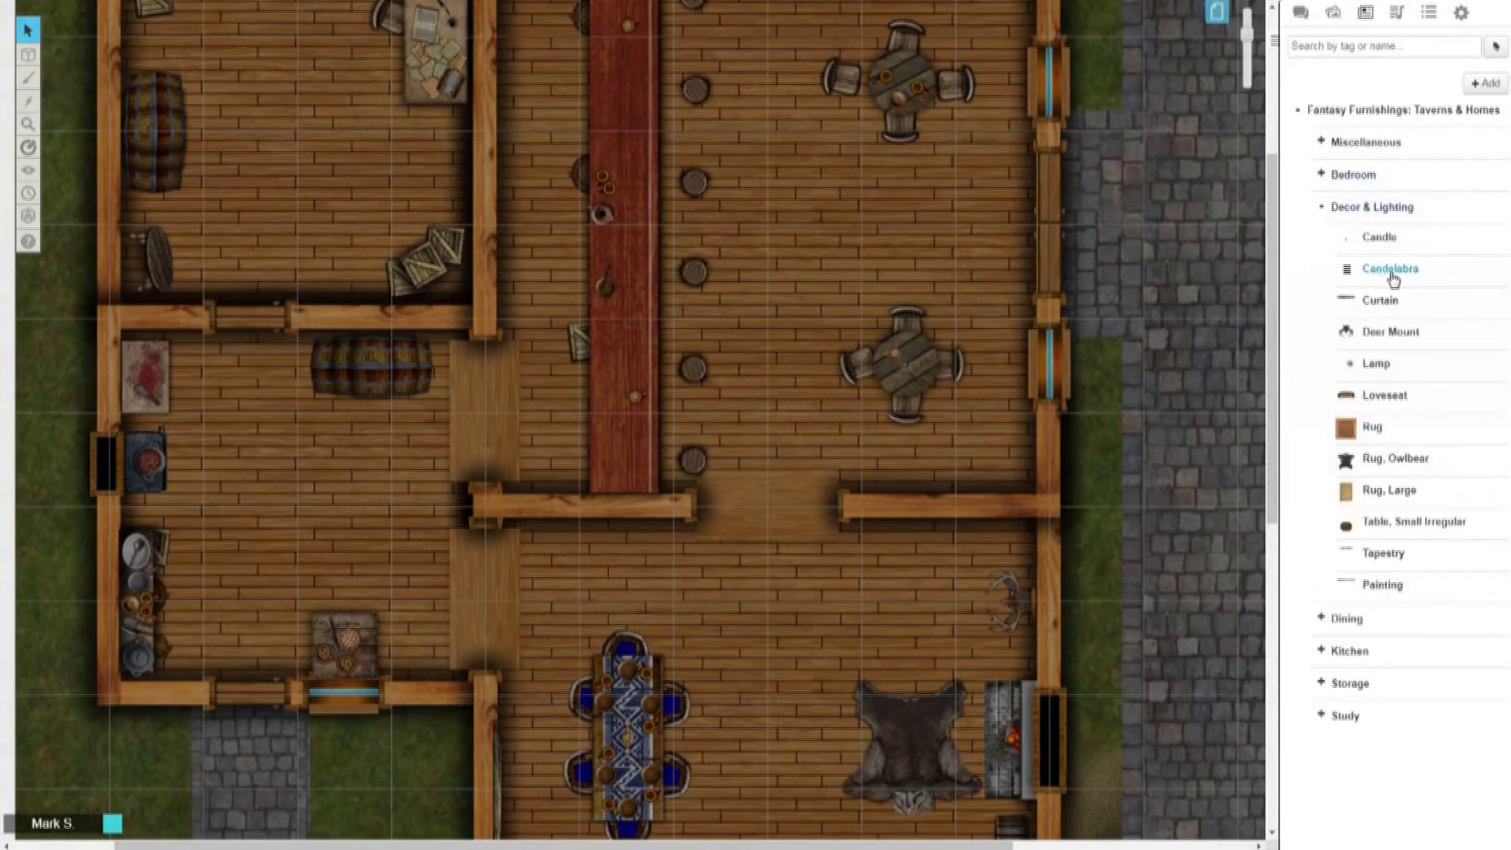
drag(1399, 281, 625, 275)
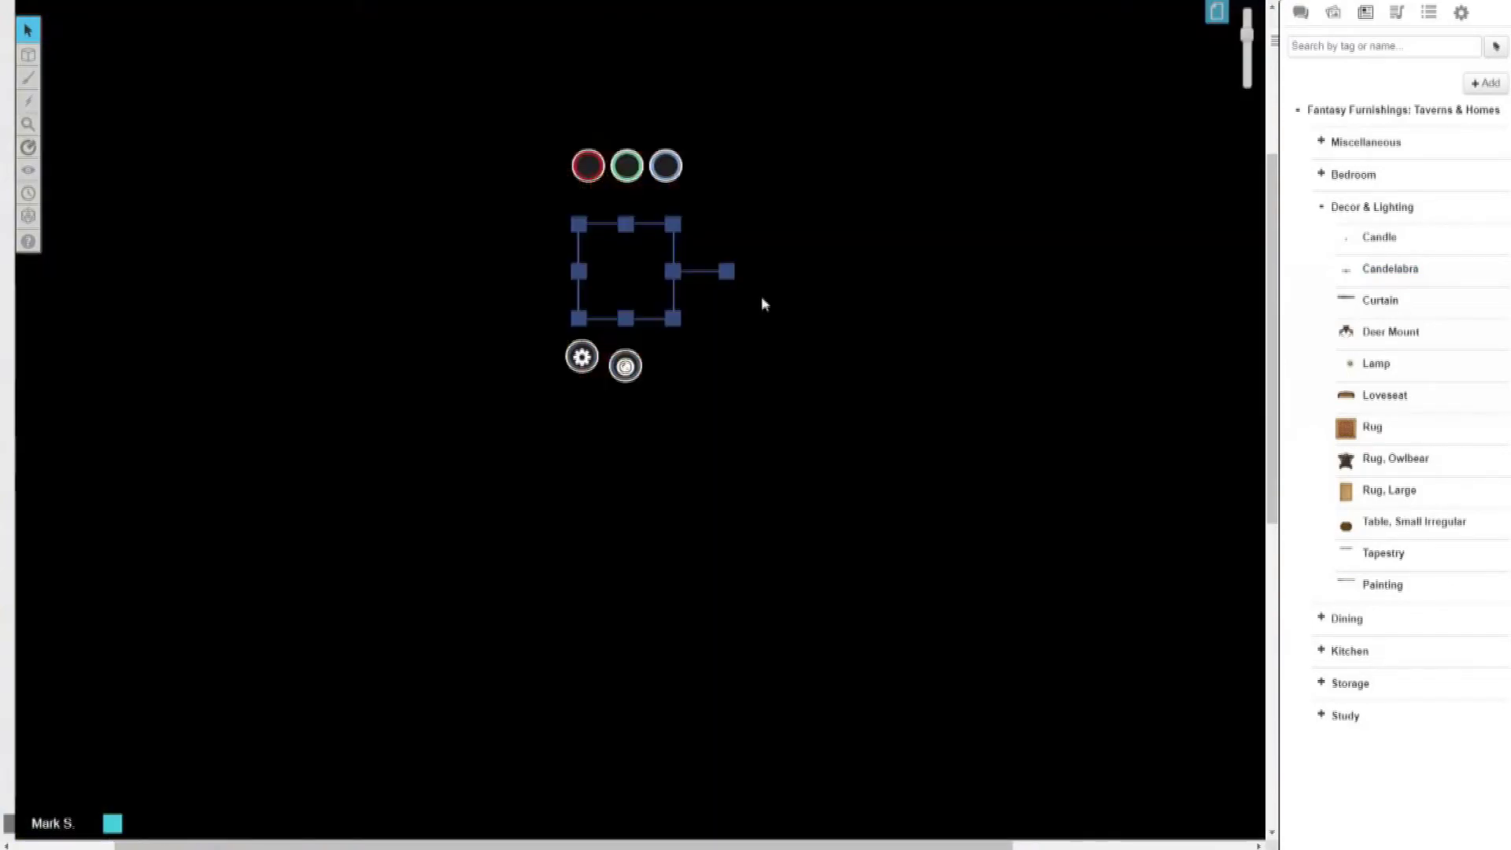
click(771, 308)
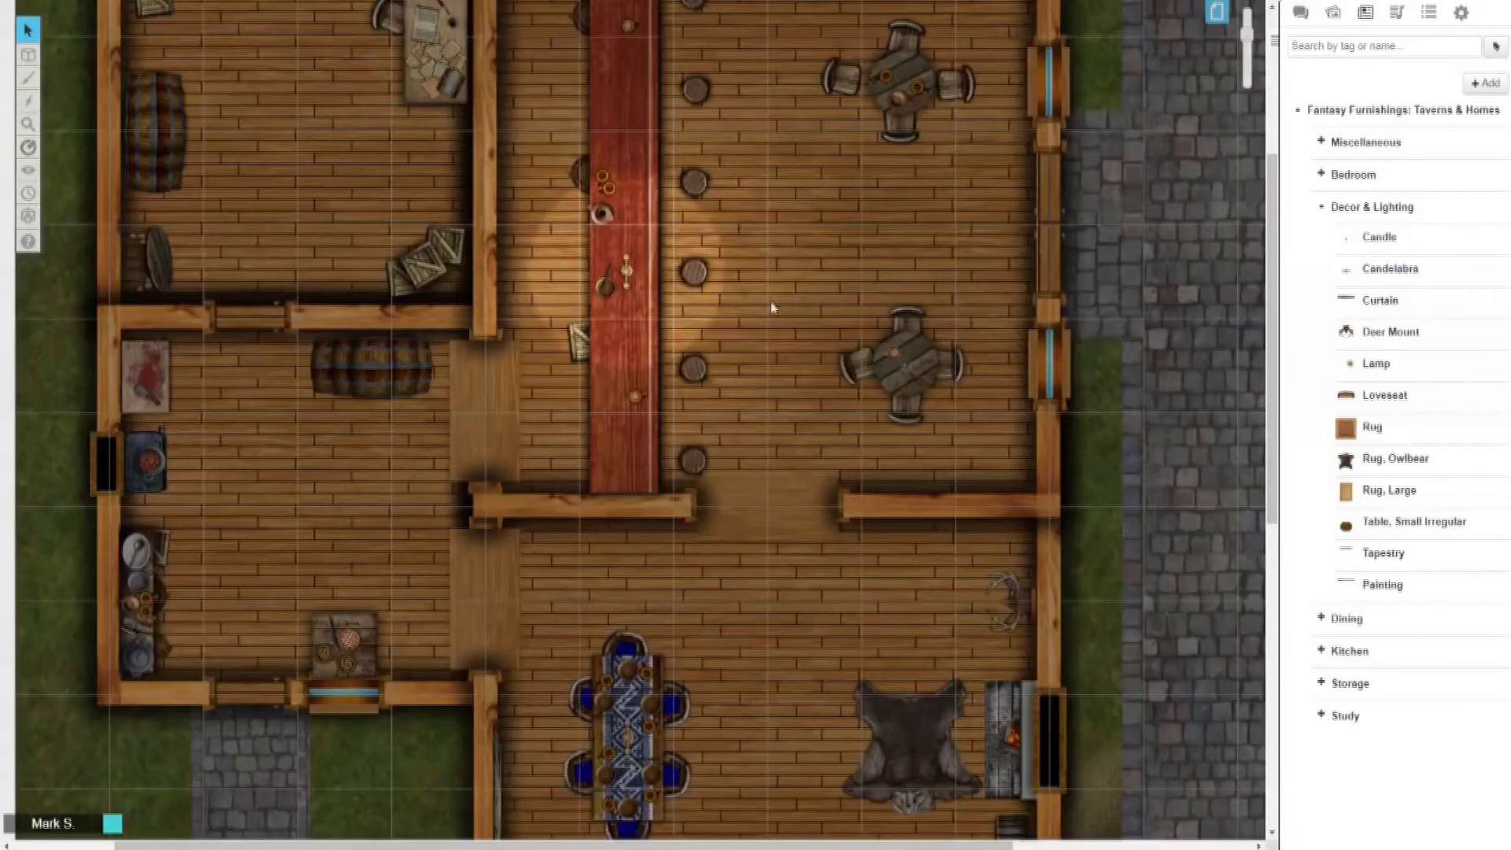
click(626, 272)
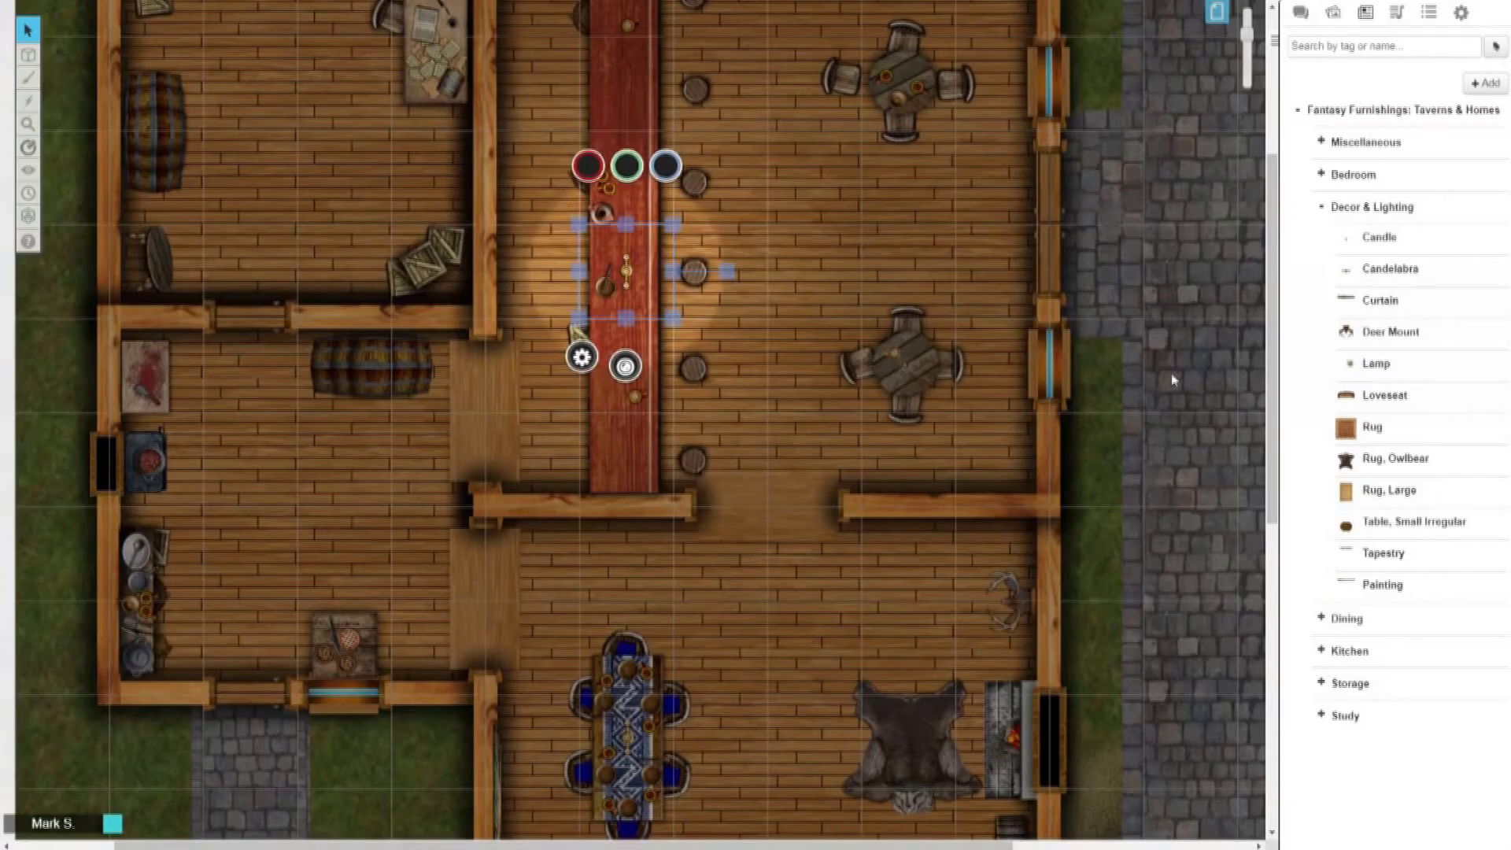
- Place a Fireplace from the Miscellaneous furnishings between the two round tables in the tavern's barroom
click(1323, 209)
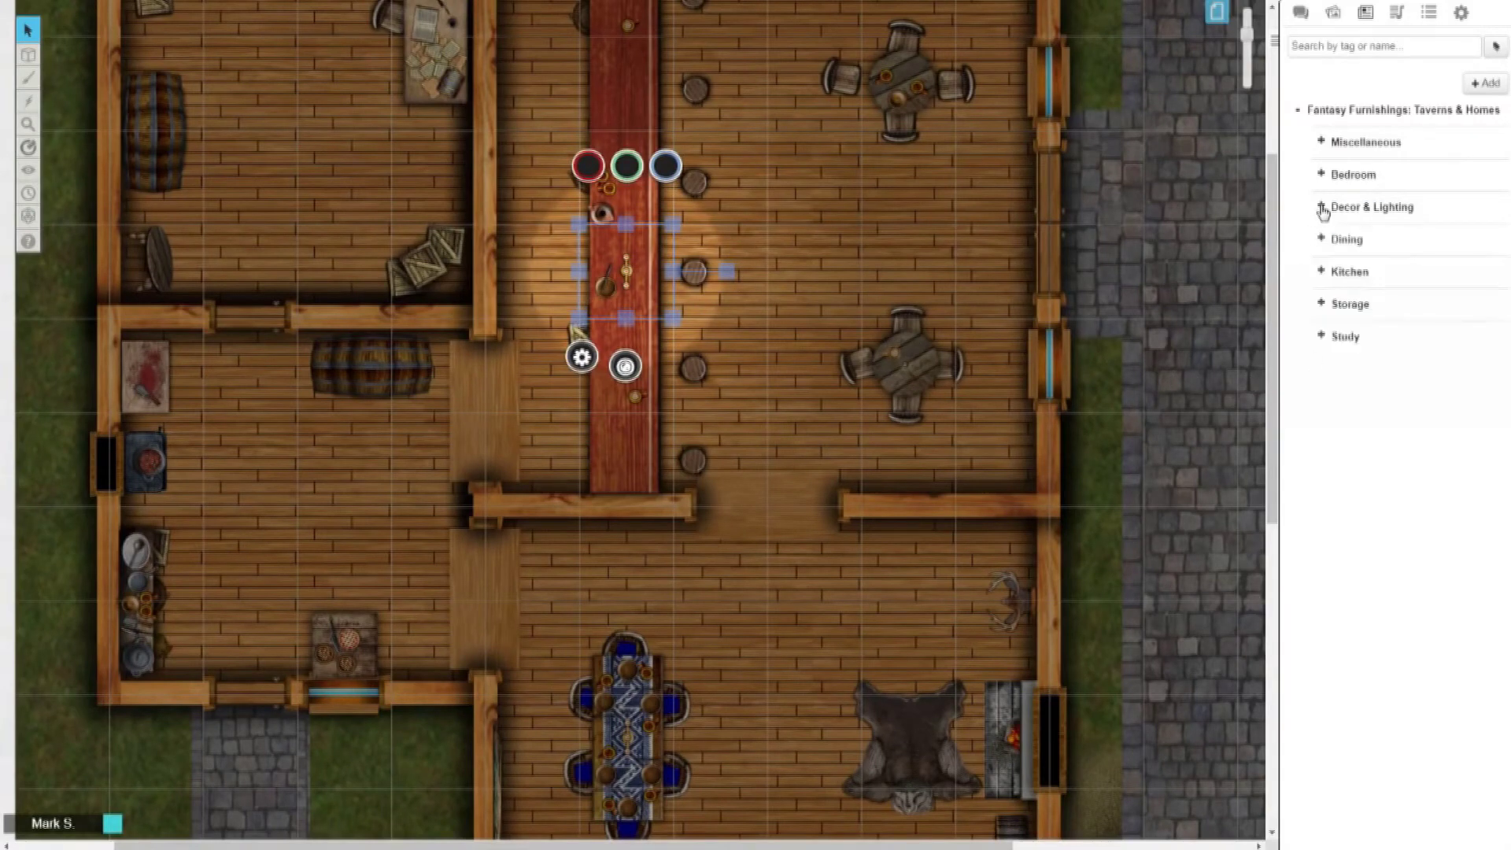
click(1322, 144)
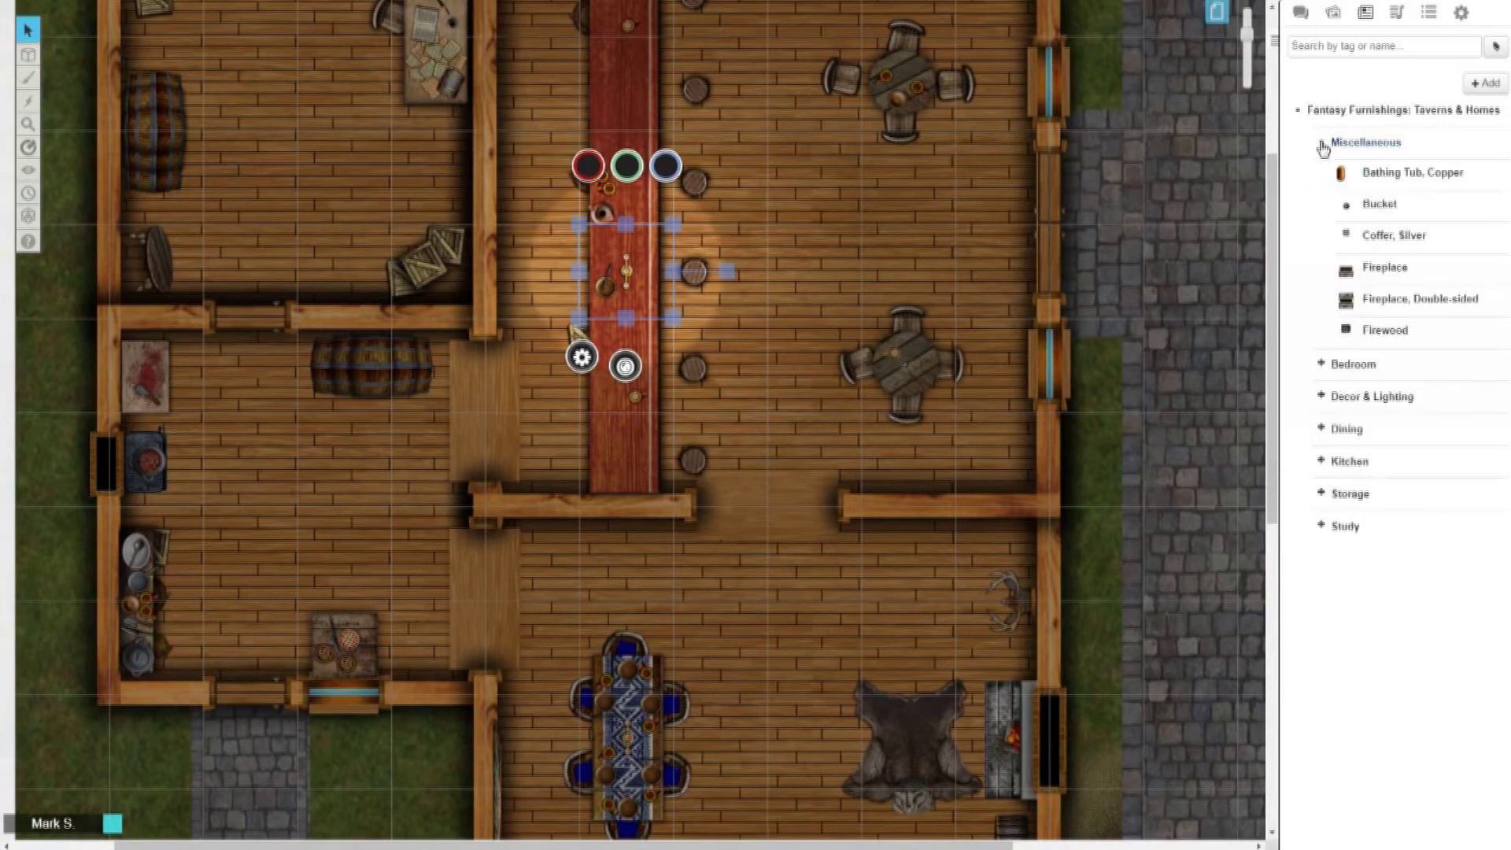
drag(1385, 270, 970, 274)
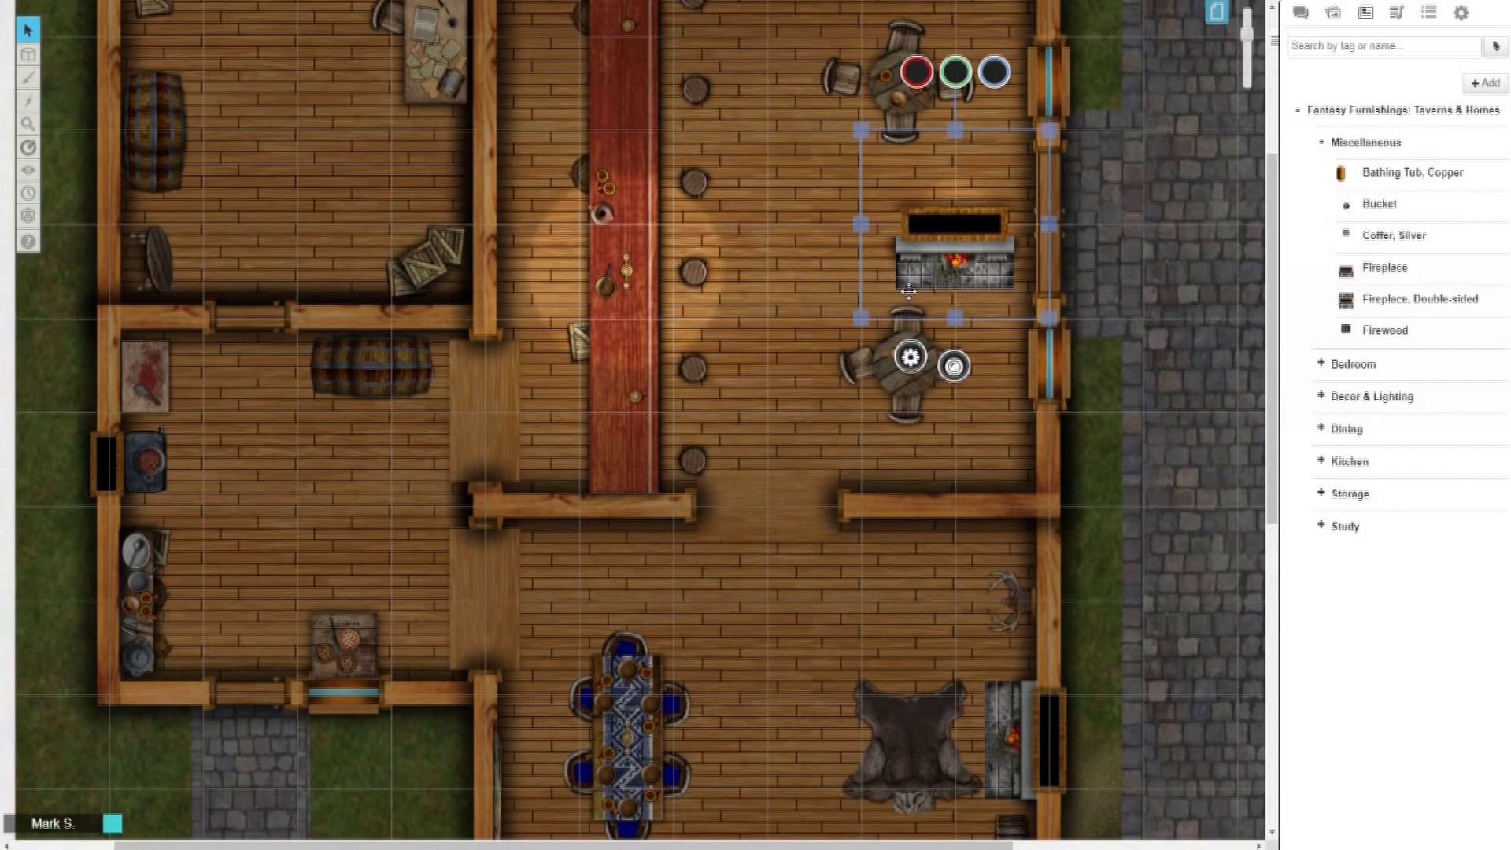
scroll(958, 239, up, 2)
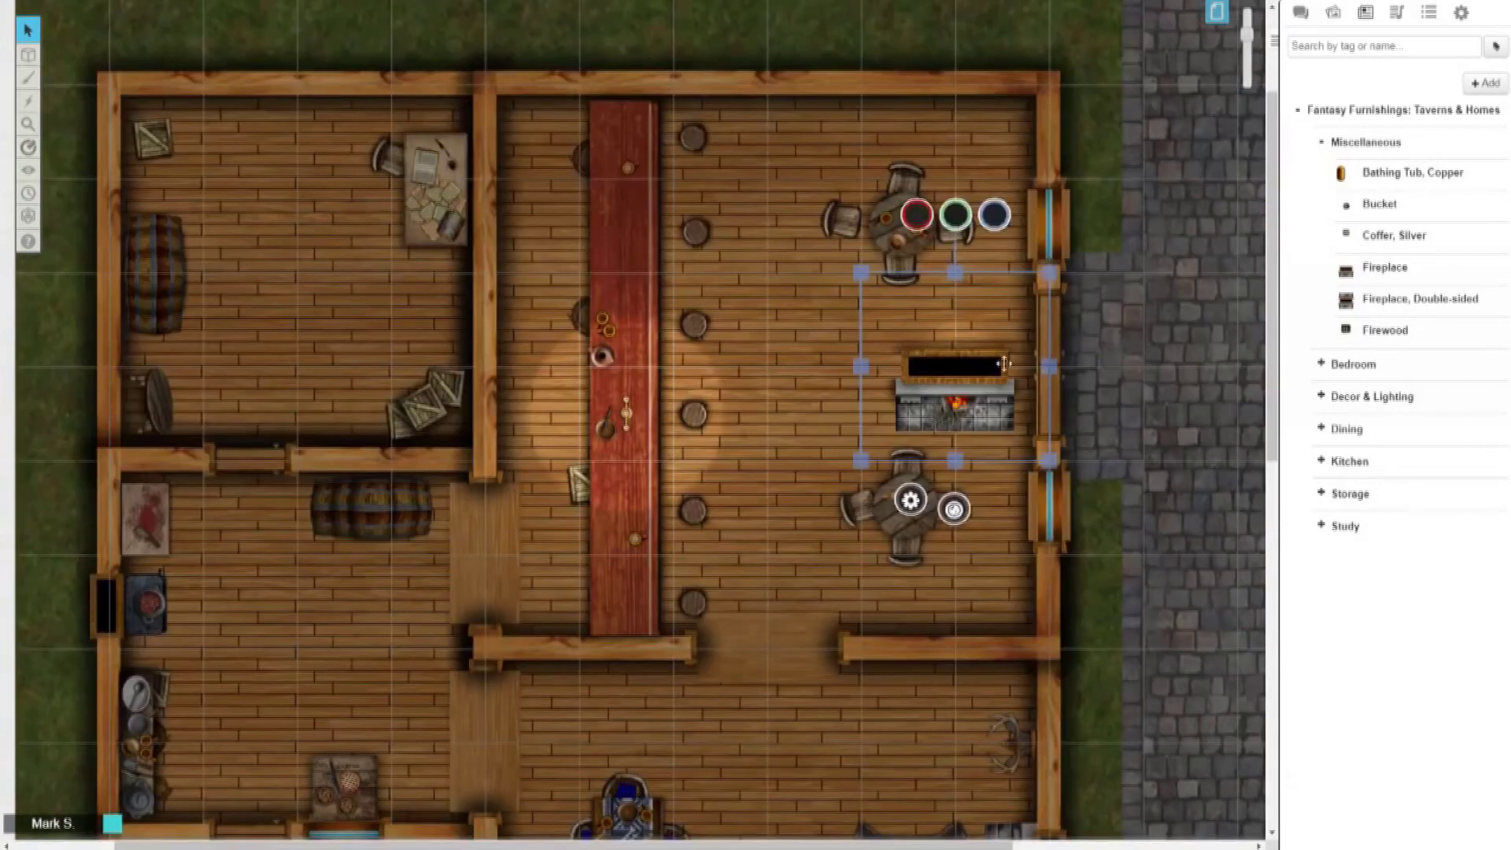